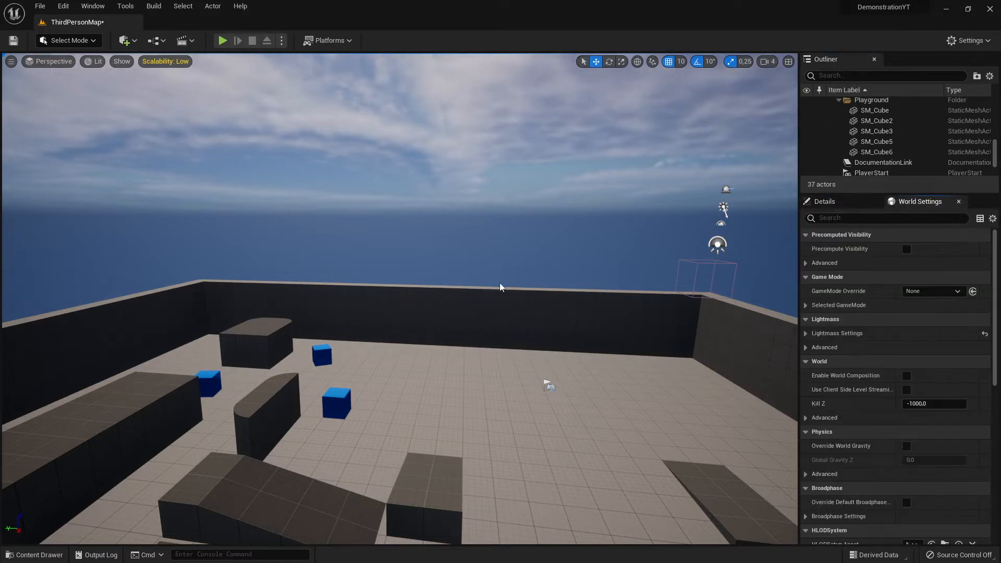
Select several level meshes in turn, including the long block, the chamfered block and the ramp SM_Ramp3, to find them in the Outliner.
right_click_drag(437, 292, 465, 294)
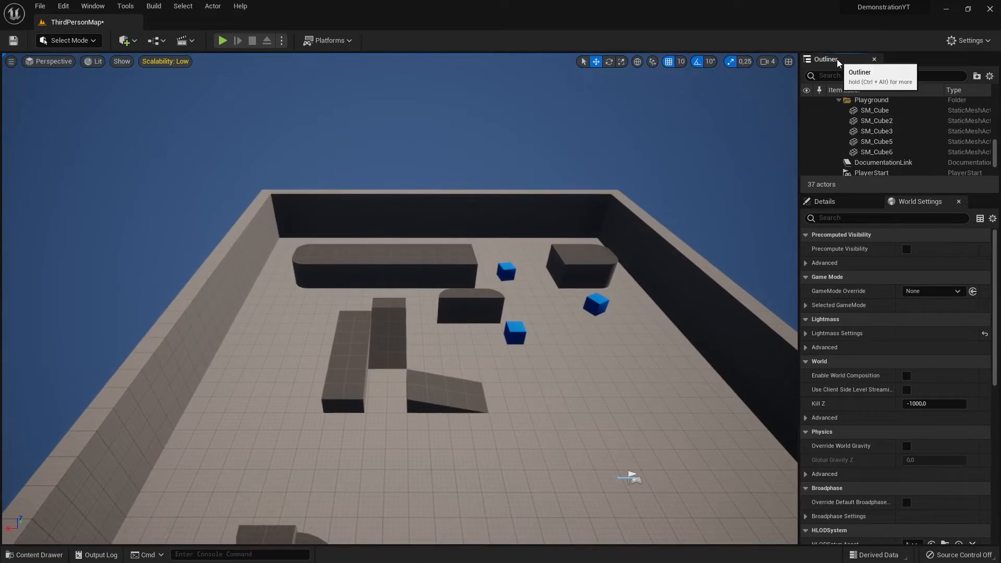
right_click_drag(577, 259, 571, 221)
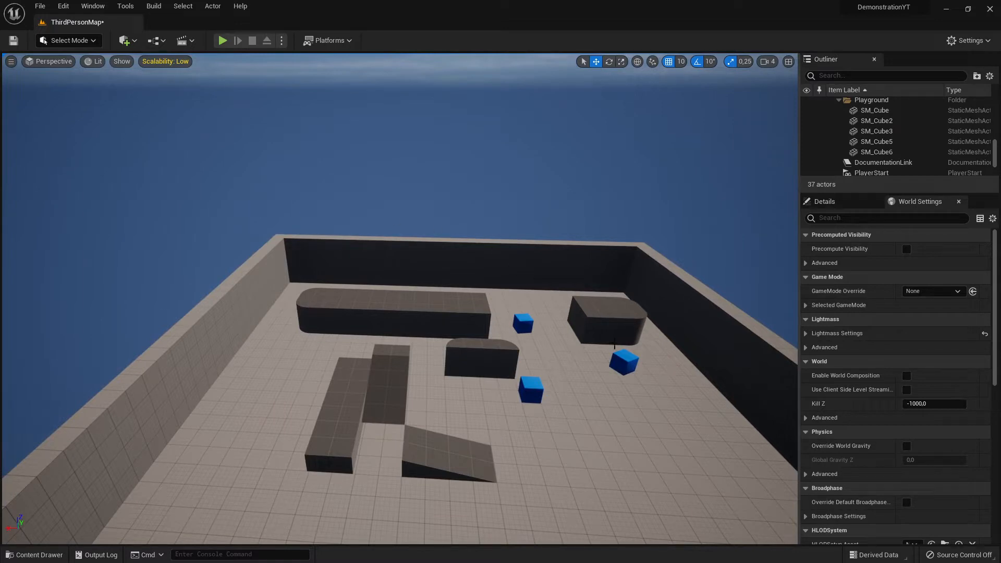
left_click(259, 290)
left_click(412, 267)
left_click(446, 307)
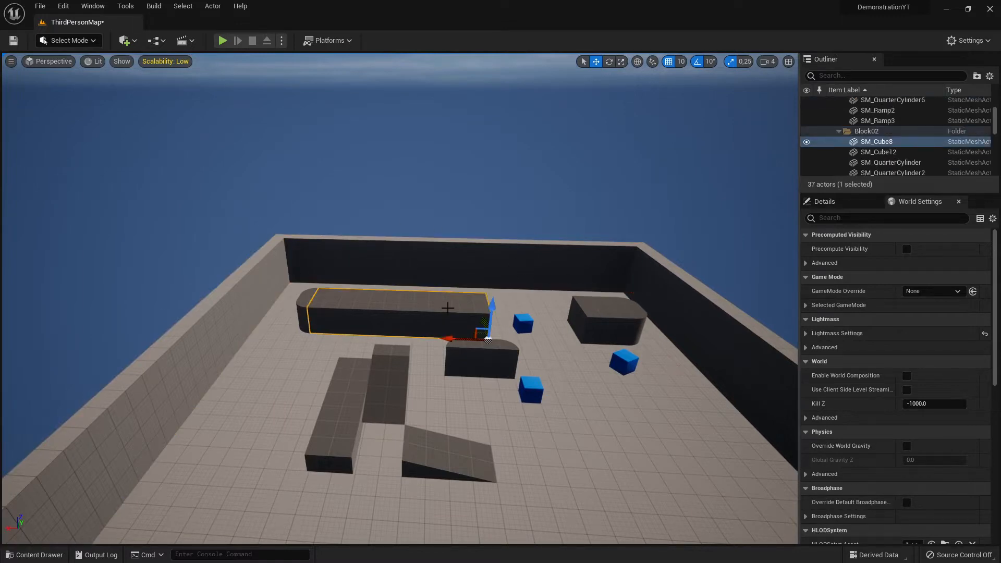
left_click(605, 319)
left_click(334, 427)
left_click(386, 388)
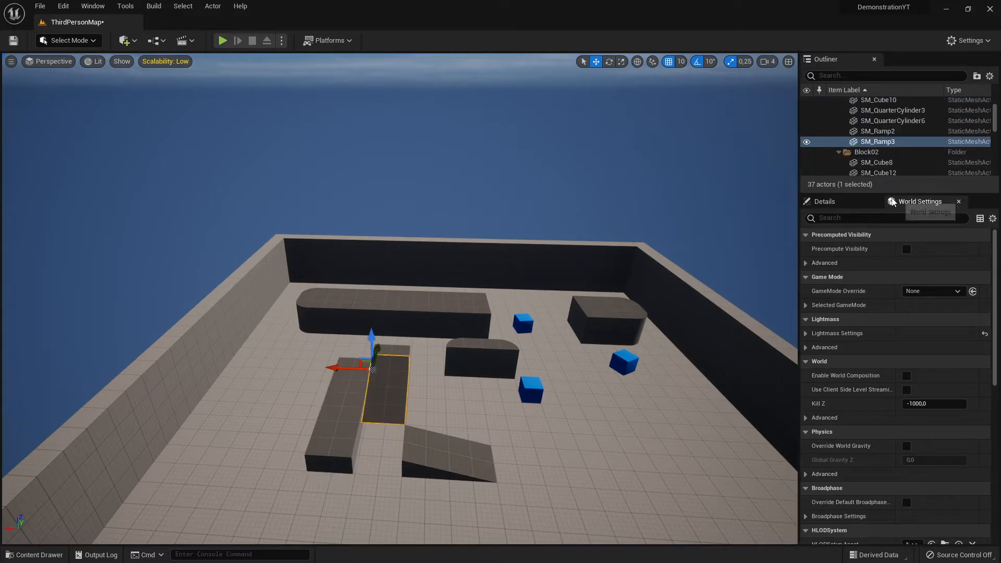
Enlarge the Outliner, select the front blue cube SM_ChamferCube in the level and look through the actor list.
left_click_drag(891, 193, 891, 297)
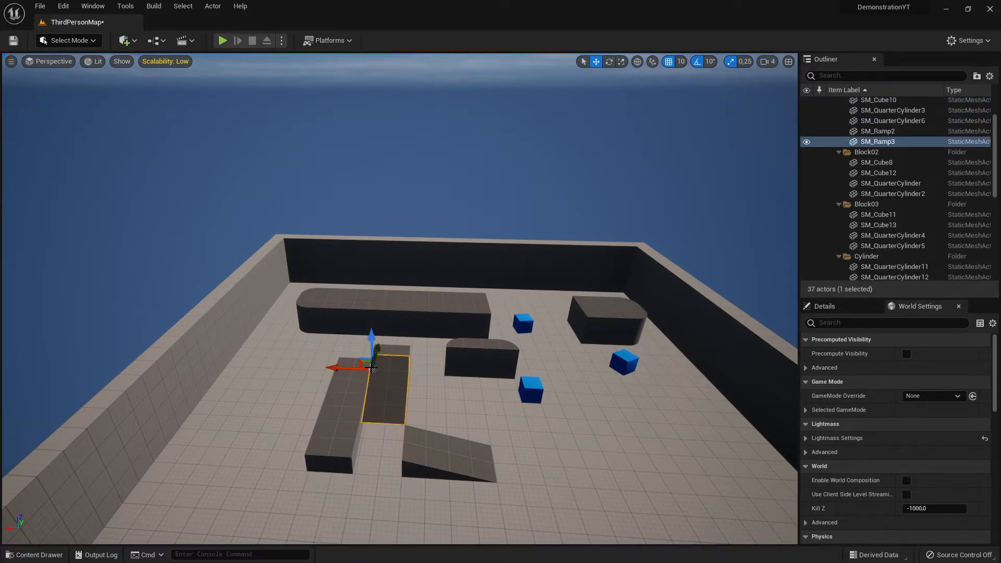
left_click(537, 385)
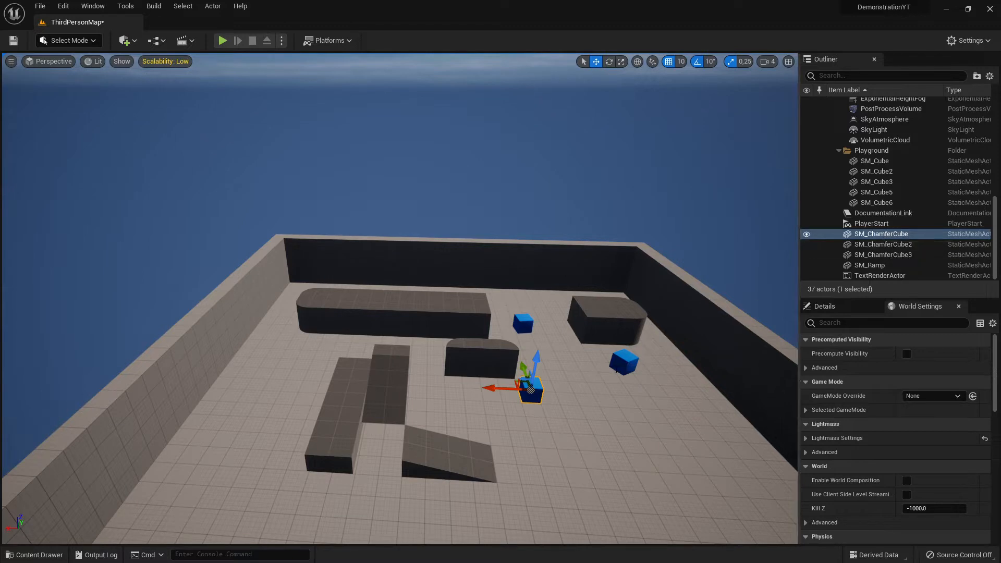
scroll(855, 209, "up", 10)
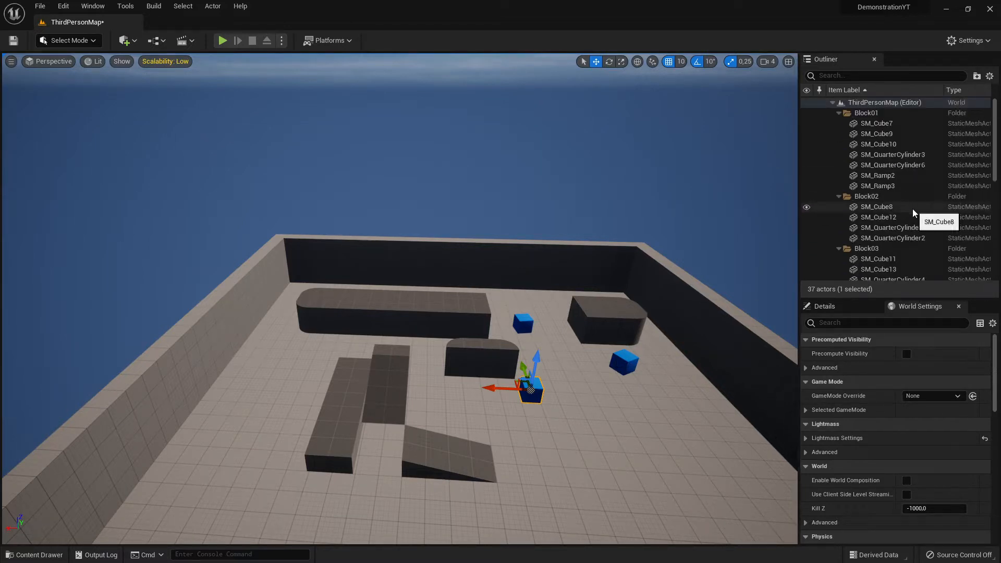
scroll(913, 214, "down", 10)
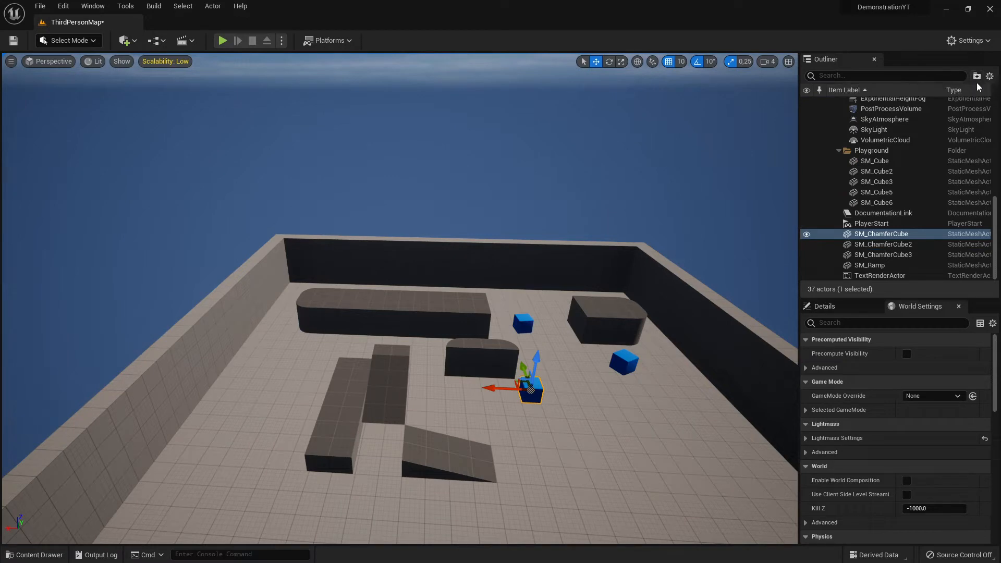
Switch the Outliner's Hide Actor Components option off and back on.
left_click(990, 77)
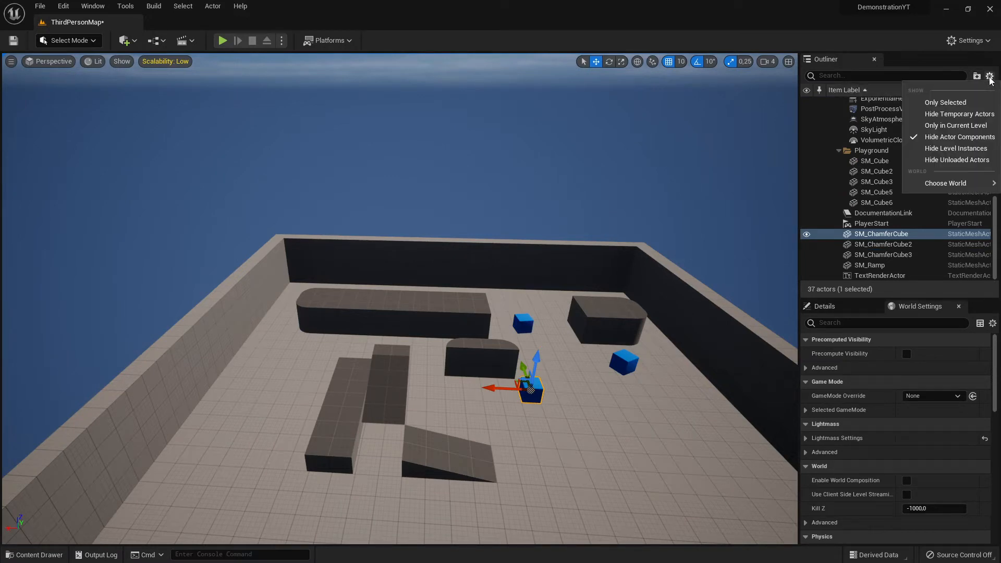
left_click(990, 77)
left_click(990, 78)
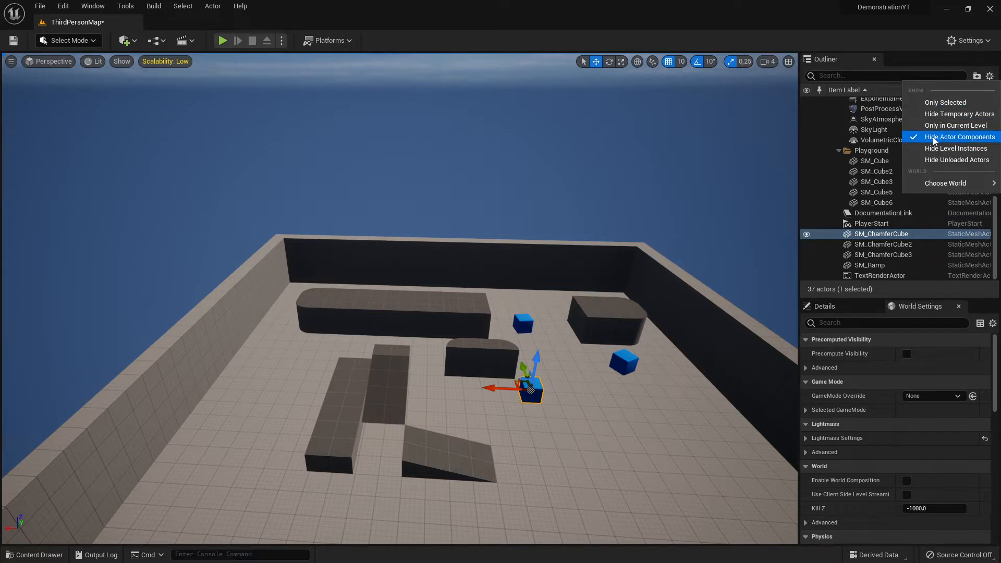
left_click(971, 137)
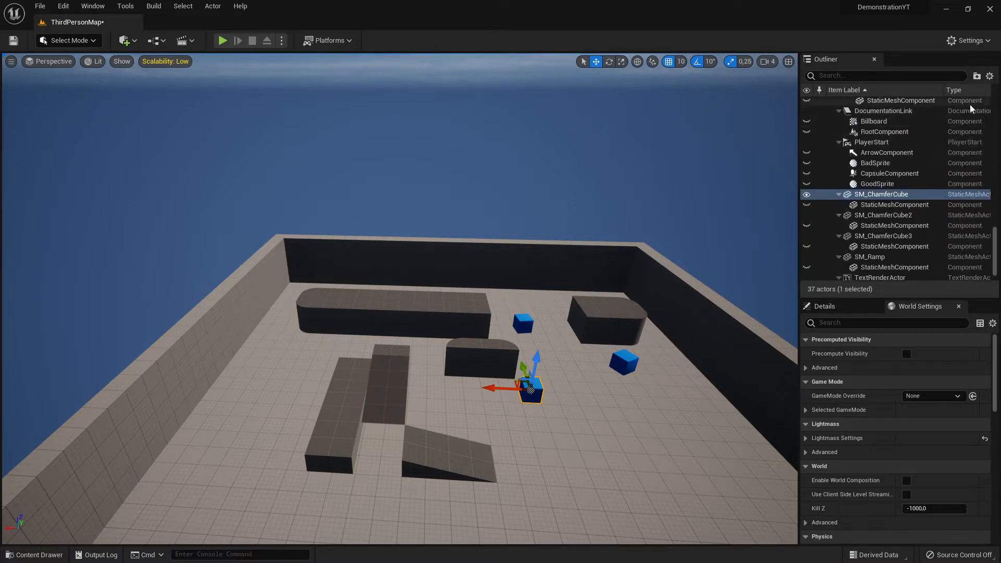
left_click(990, 76)
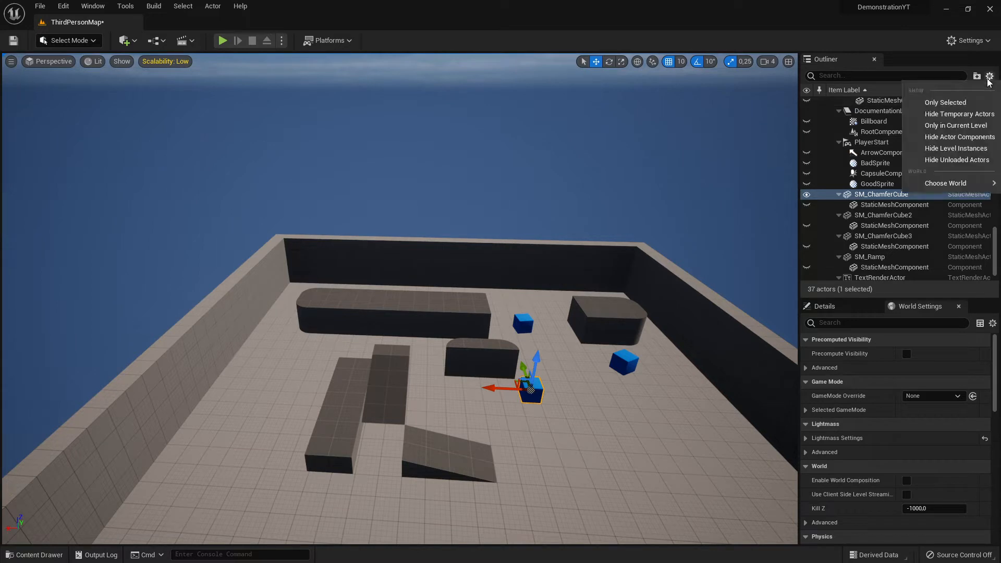
left_click(960, 139)
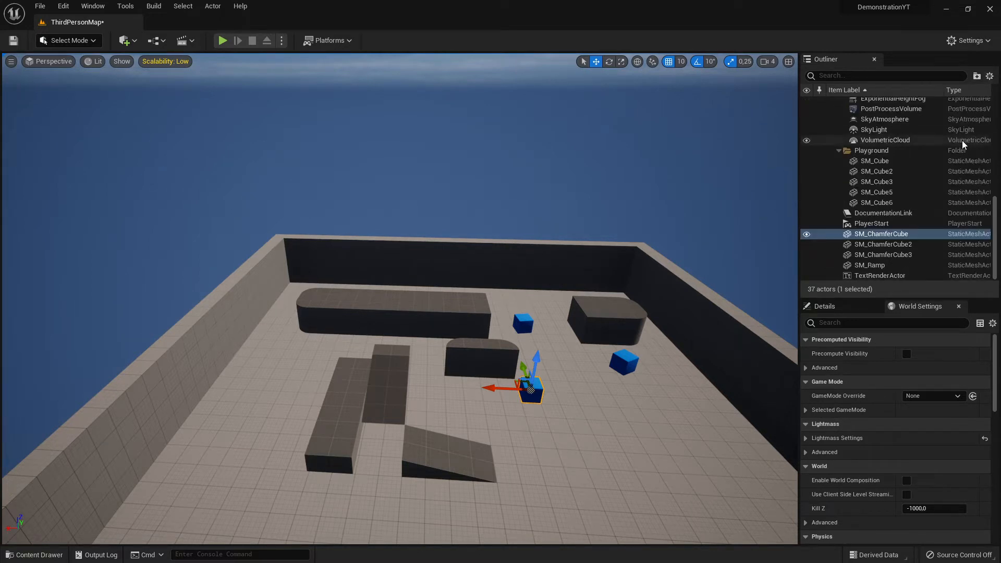
Collapse and re-expand the ThirdPersonMap root entry in the Outliner.
scroll(951, 149, "up", 5)
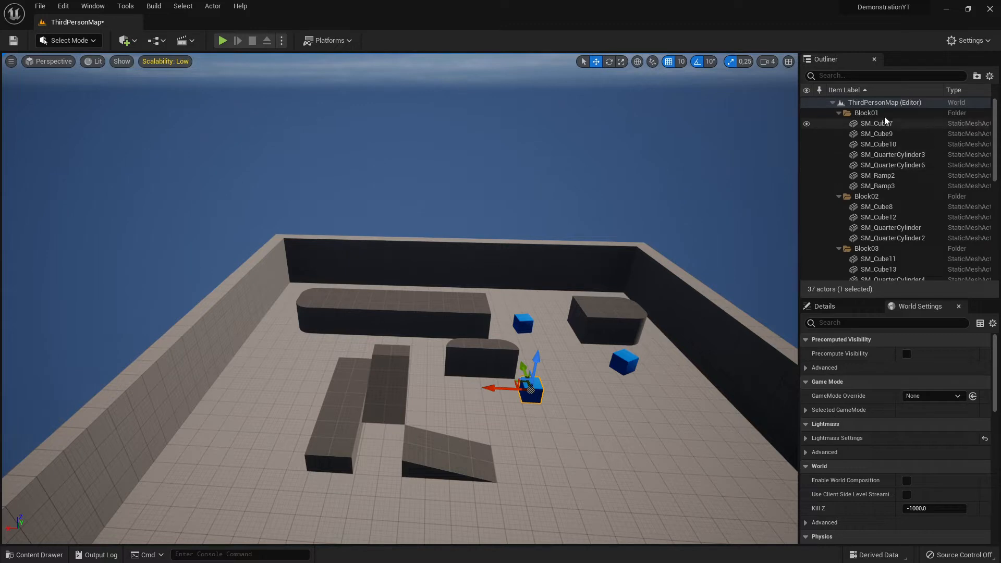
left_click(833, 104)
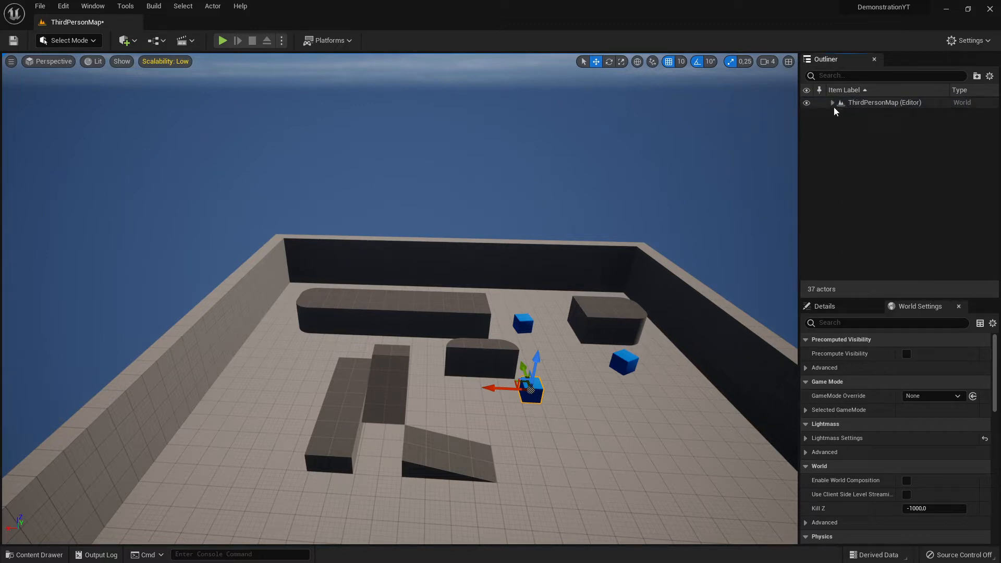
left_click(834, 103)
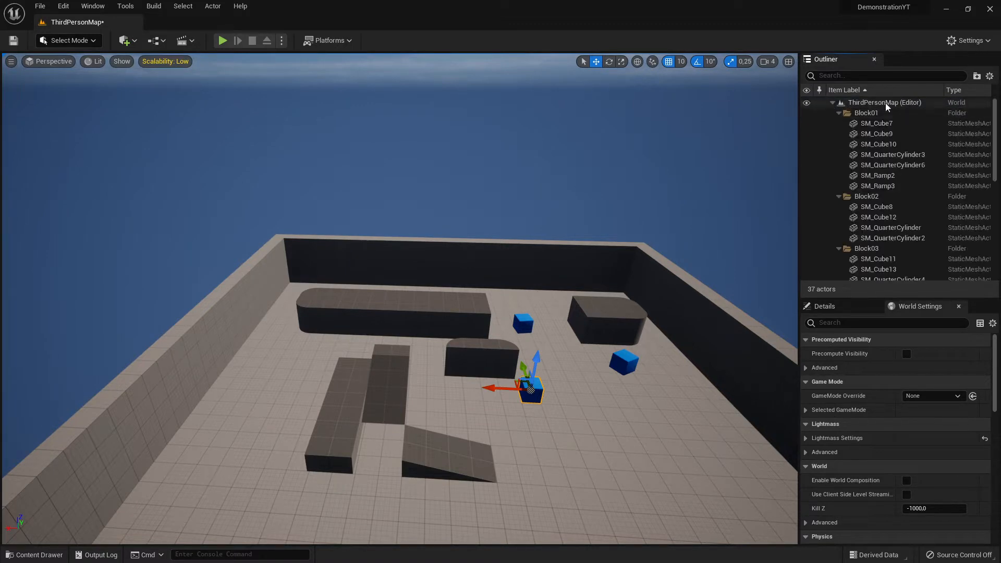
left_click(833, 103)
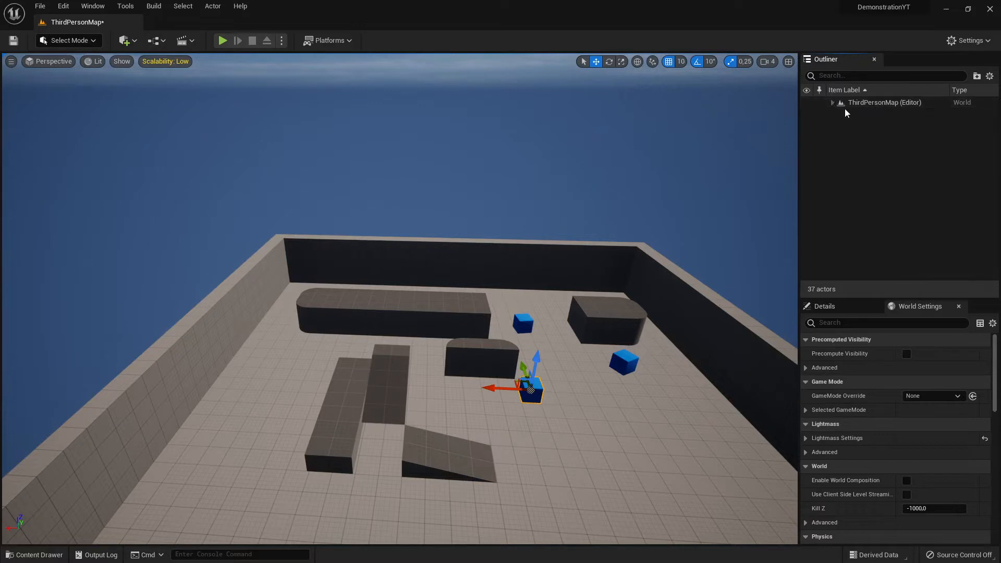
left_click(833, 104)
Collapse the Block01, Block02, Block03, Cylinder, Lighting and Playground folders in the Outliner.
left_click(840, 113)
left_click(839, 123)
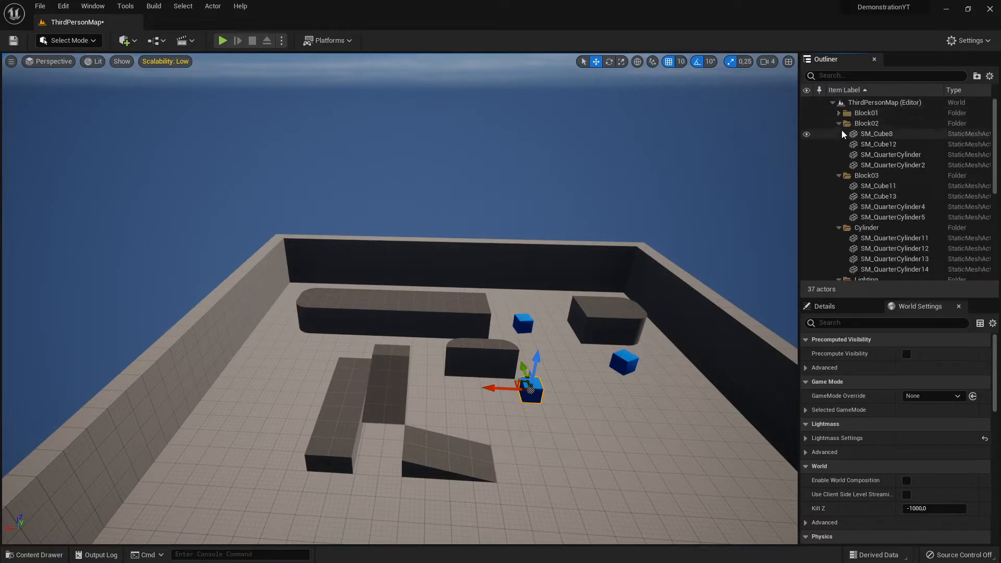
left_click(839, 134)
left_click(839, 144)
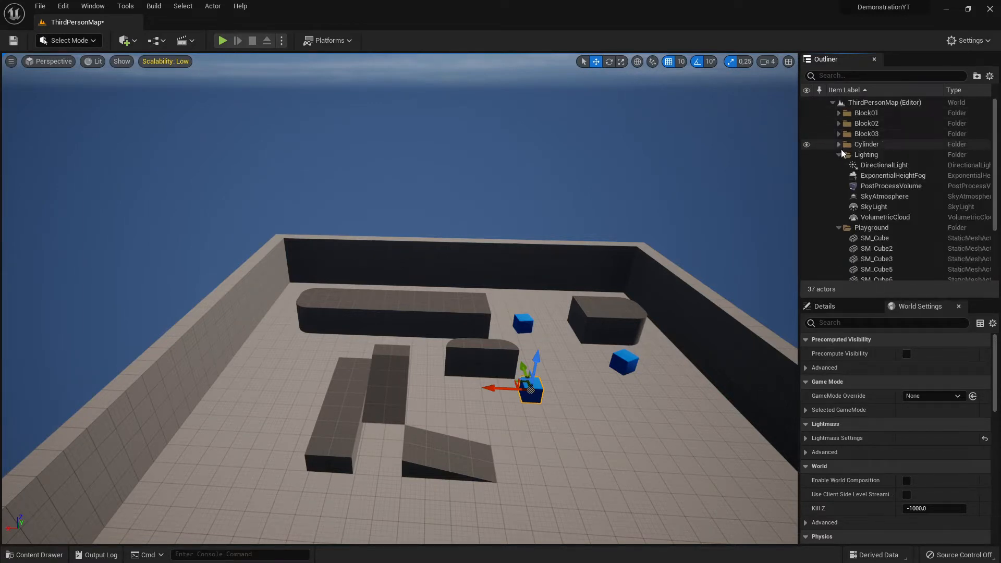
left_click(839, 155)
left_click(839, 165)
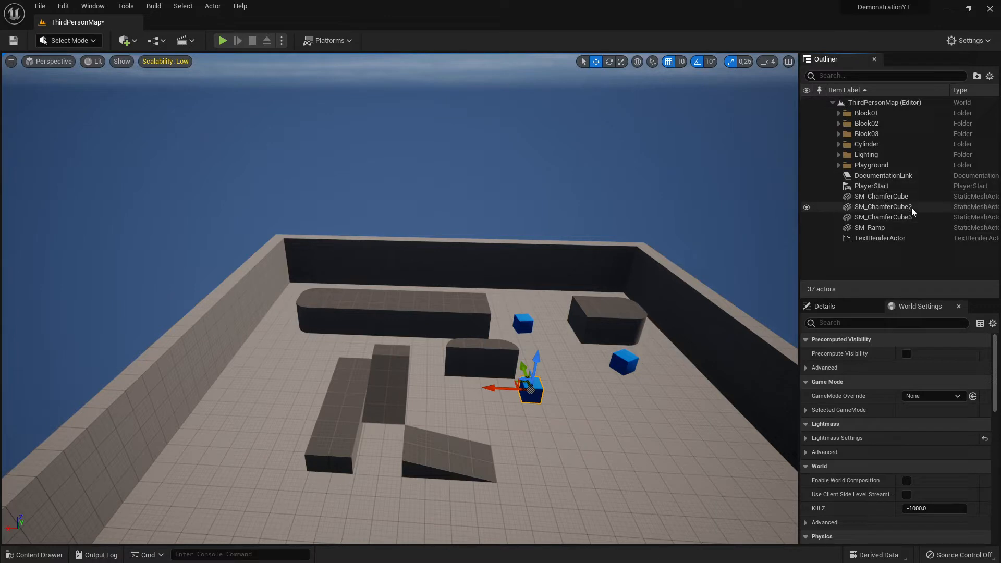
Expand the Block01, Block02 and Block03 folders in the Outliner and look through the list.
left_click(843, 117)
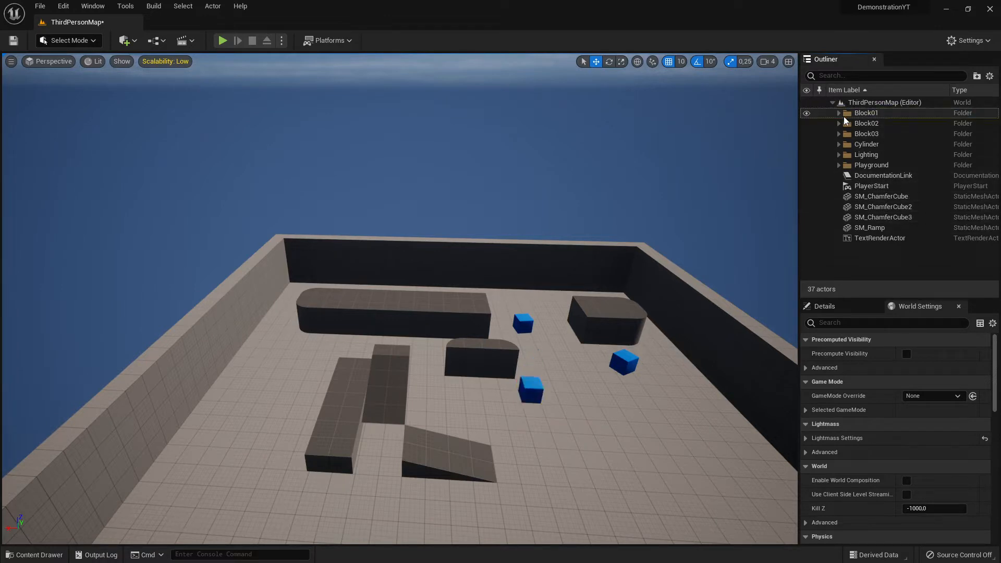
left_click(838, 114)
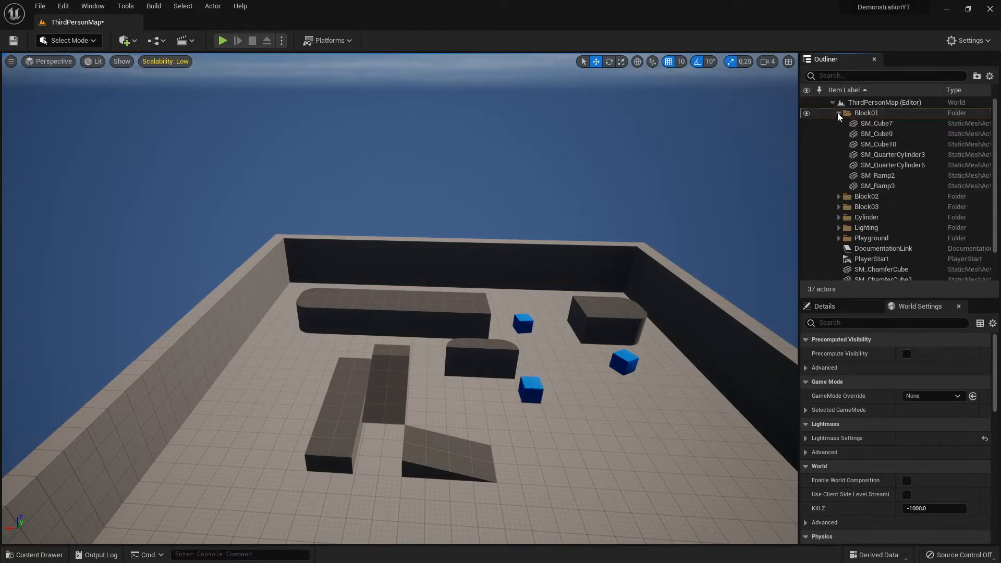
left_click(839, 197)
left_click(839, 249)
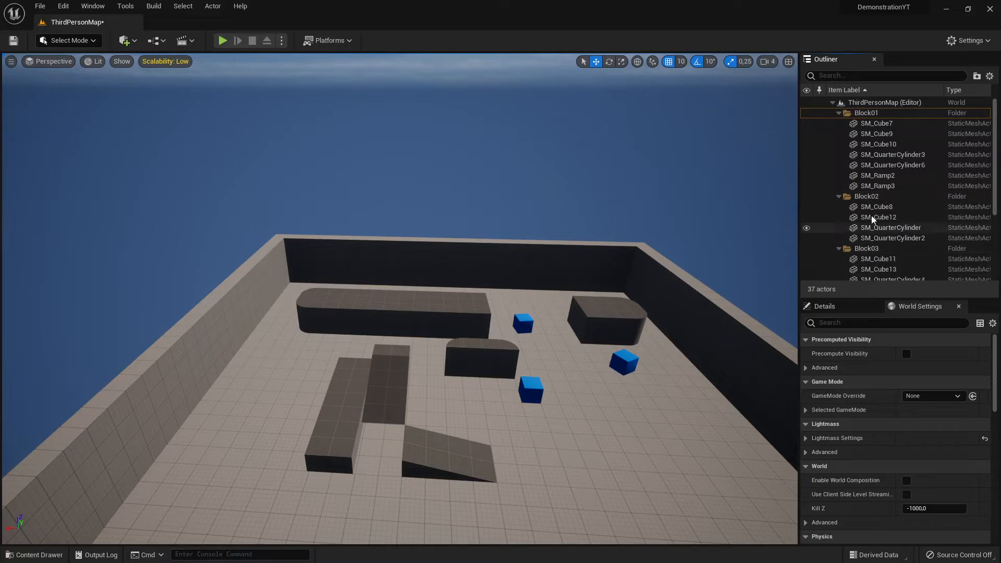
scroll(866, 229, "down", 2)
scroll(892, 218, "down", 1)
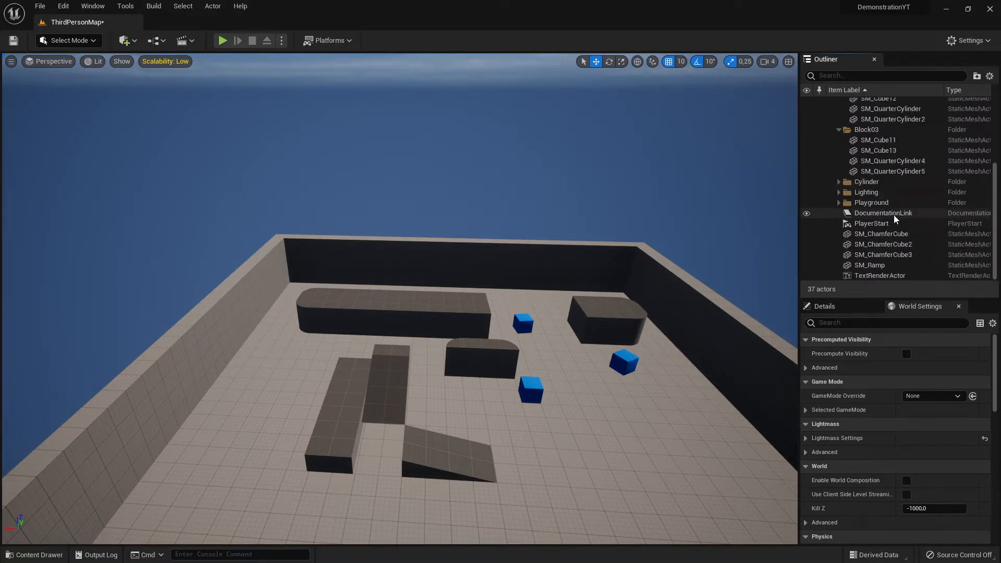
Select the long block and the back wall SM_Cube3, show the wall's details and make the details area taller.
left_click(457, 307)
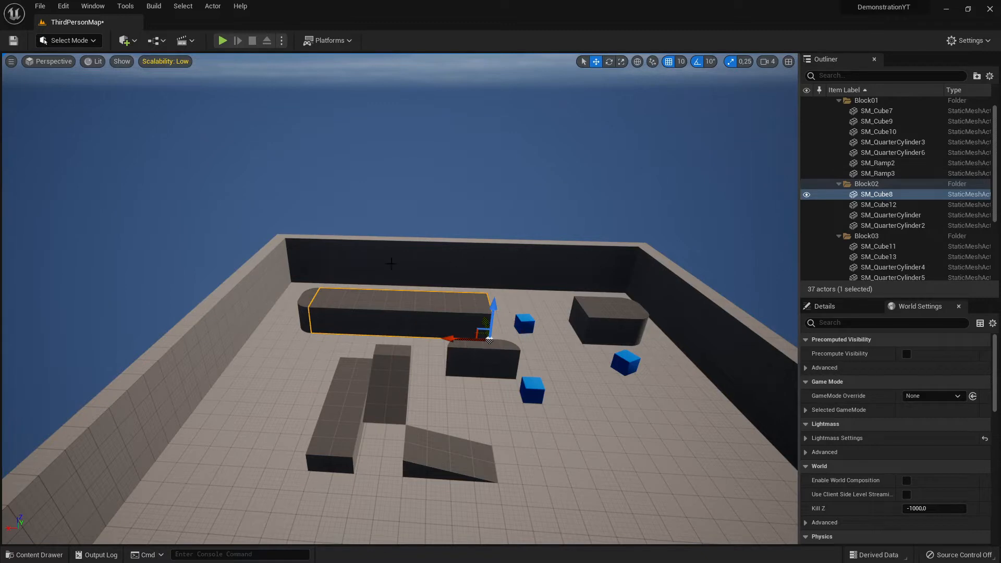
left_click(390, 264)
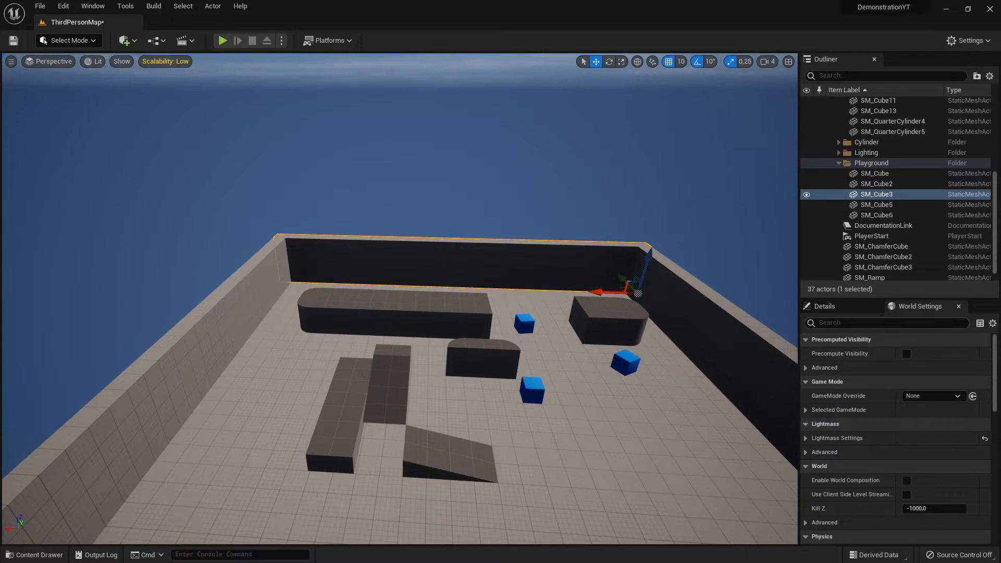
left_click(844, 308)
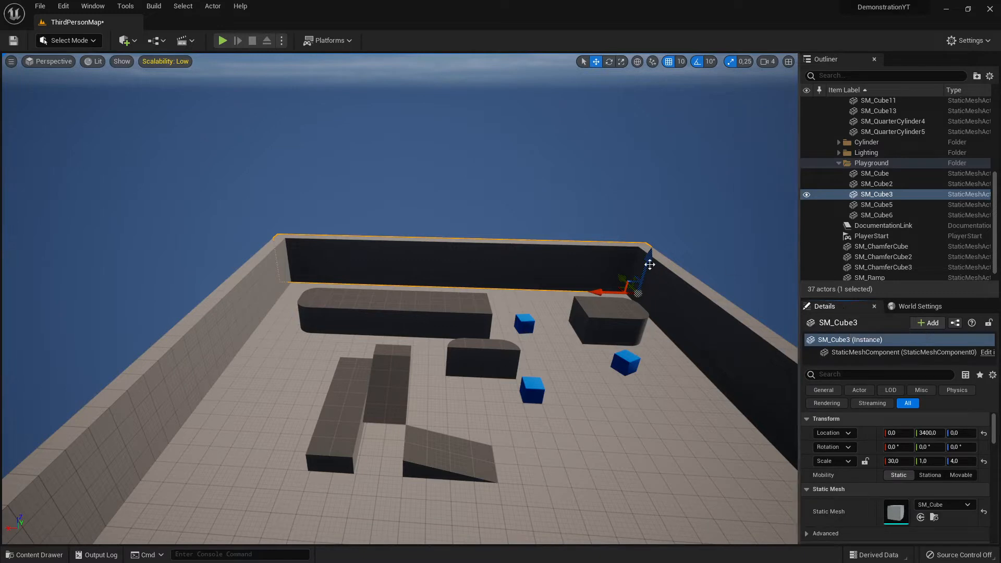
mouse_move(869, 298)
left_mouse_down()
mouse_move(869, 256)
mouse_move(870, 282)
left_mouse_up()
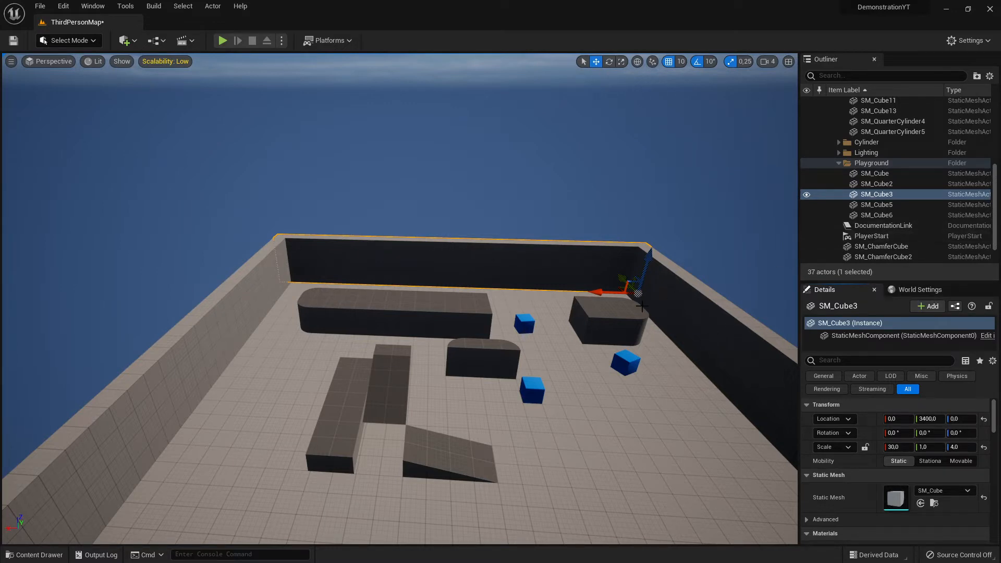
Select the long block SM_Cube8 in the level and look through the details of its root instance.
left_click(458, 306)
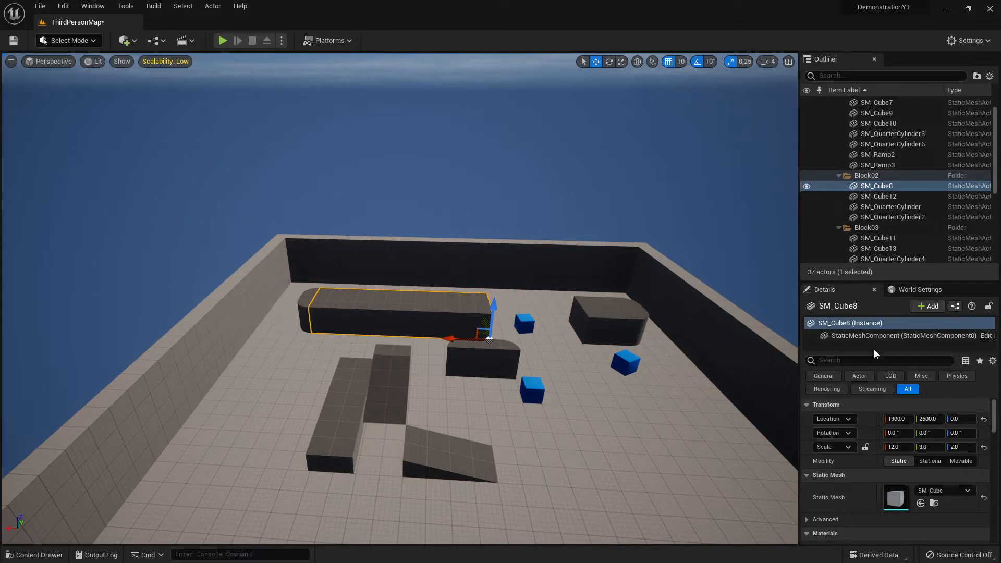
left_click(838, 325)
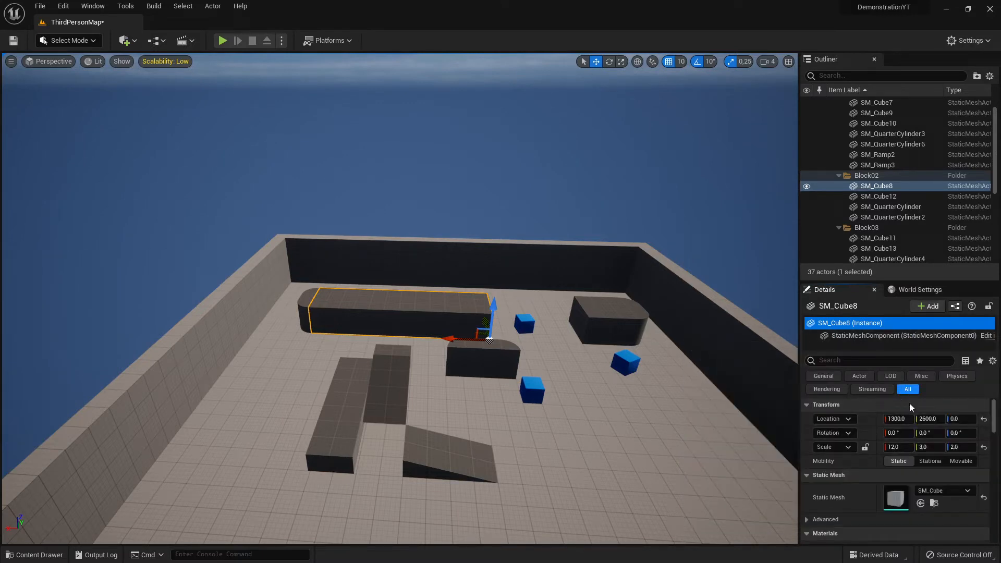
left_click(995, 415)
mouse_move(995, 414)
left_mouse_down()
mouse_move(995, 483)
mouse_move(996, 395)
left_mouse_up()
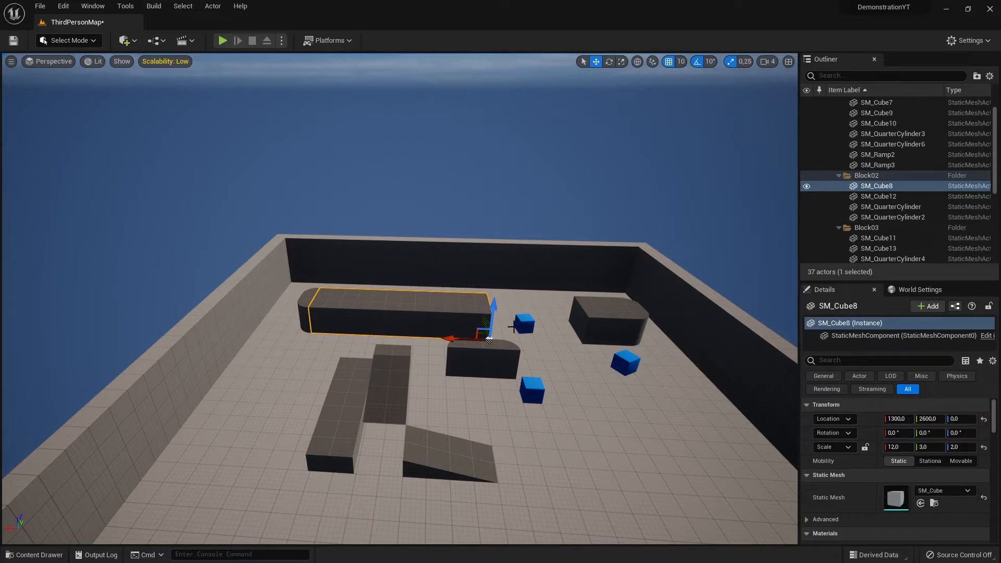
Examine the long block's Transform properties, collapsing and re-expanding the Transform section.
scroll(530, 340, "down", 10)
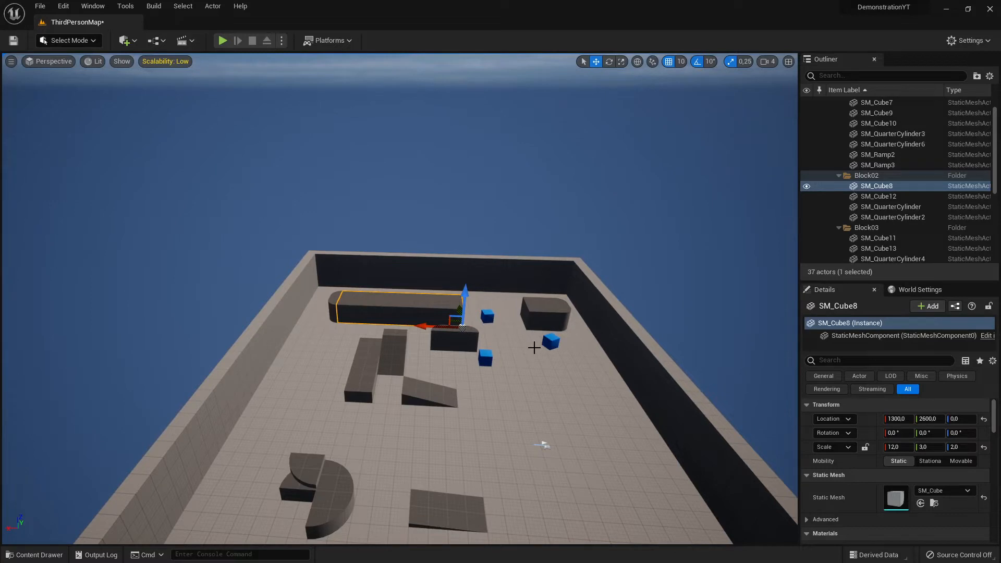
scroll(863, 446, "down", 1)
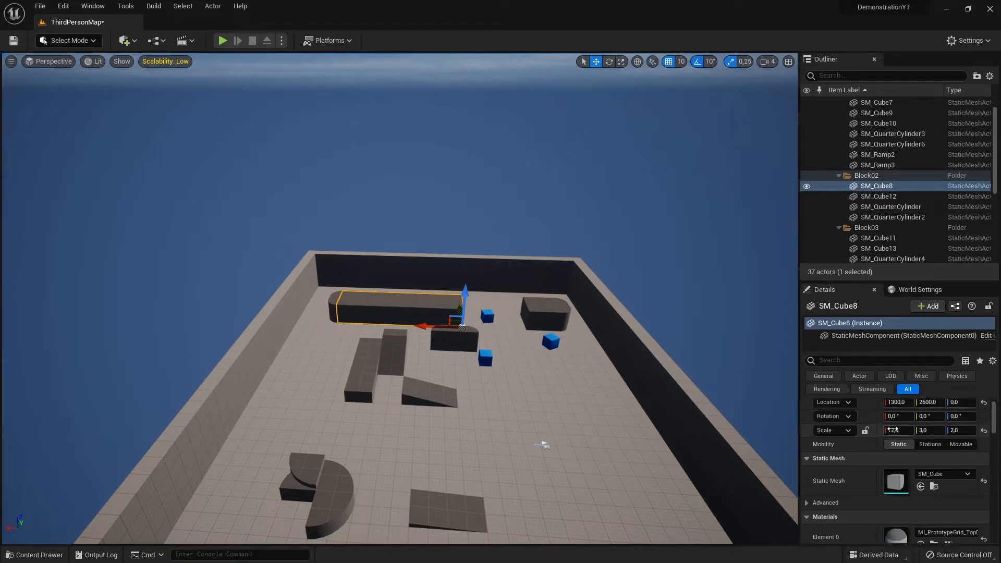
scroll(893, 430, "up", 1)
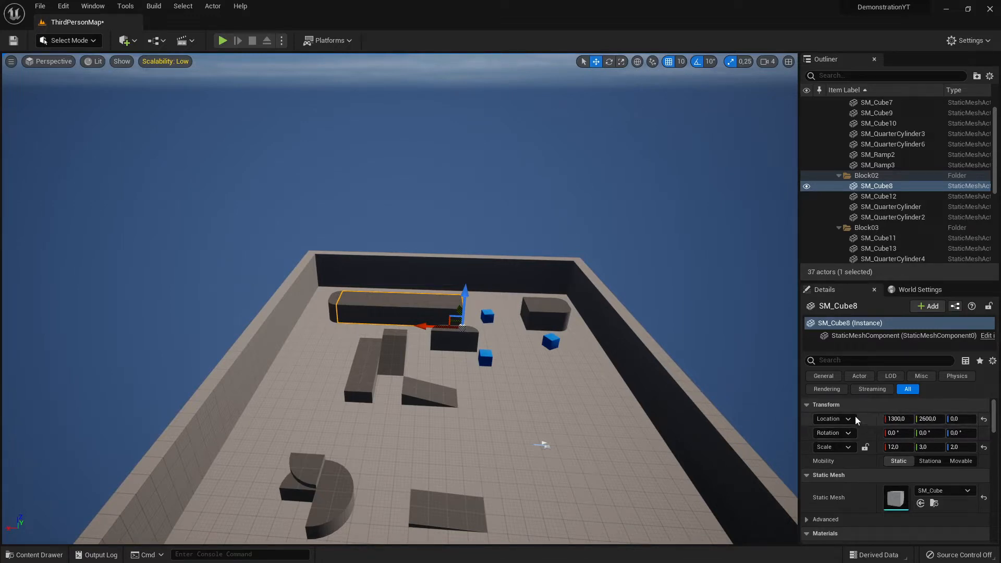
left_click(825, 404)
left_click(825, 404)
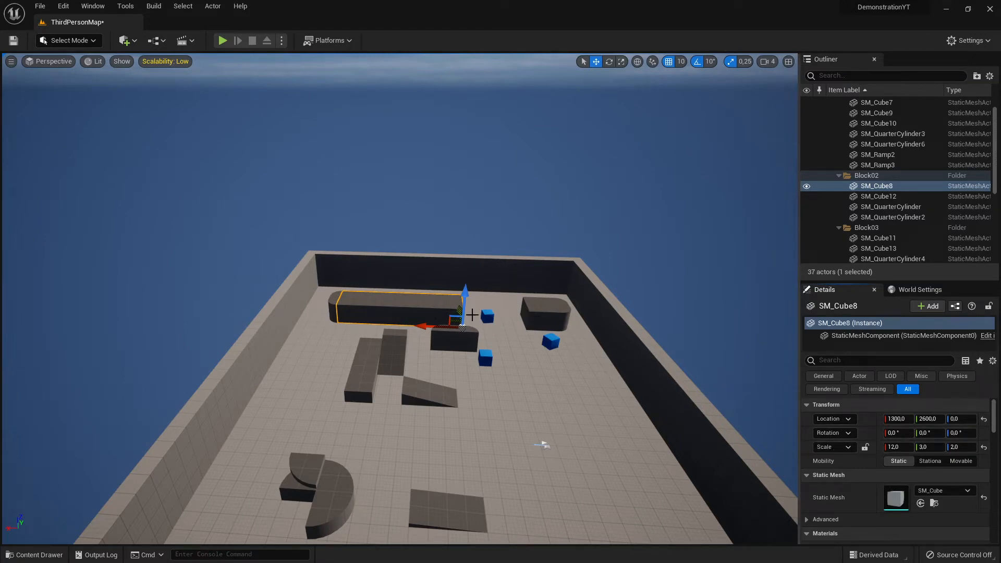
Raise the long block SM_Cube8 to a Z location of about 1480 and add a Cube shape to the level.
left_click_drag(465, 305, 490, 124)
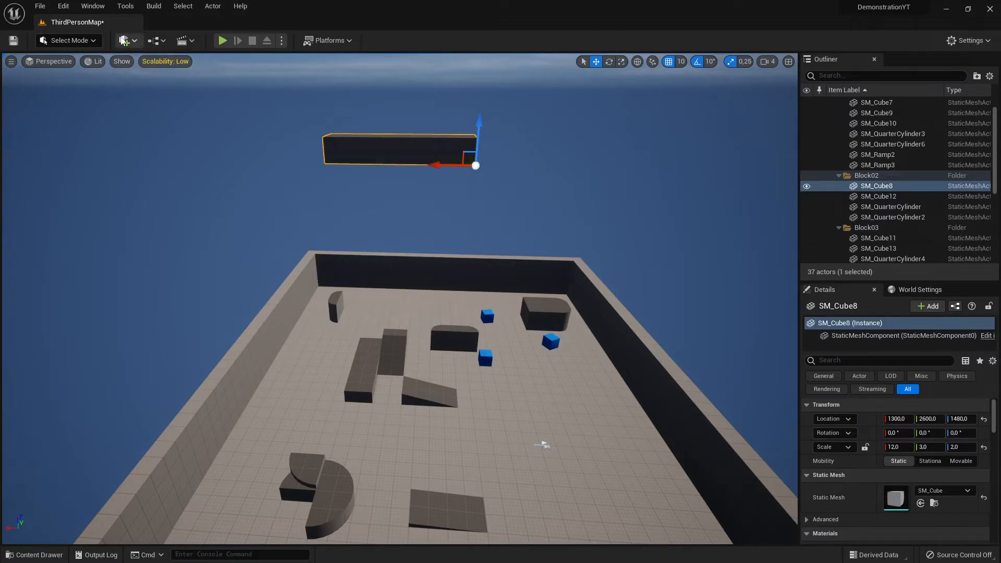
left_click(123, 42)
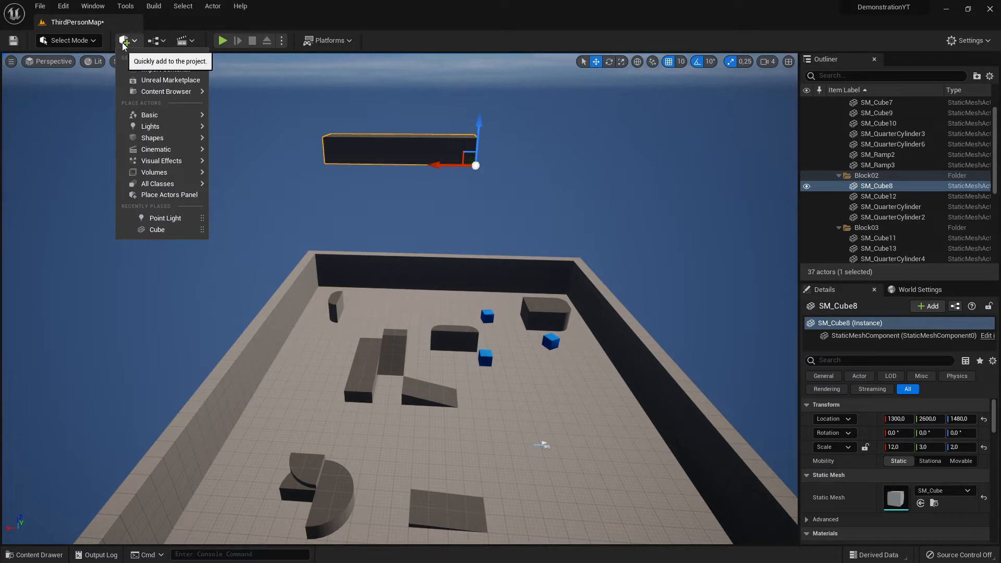
mouse_move(170, 130)
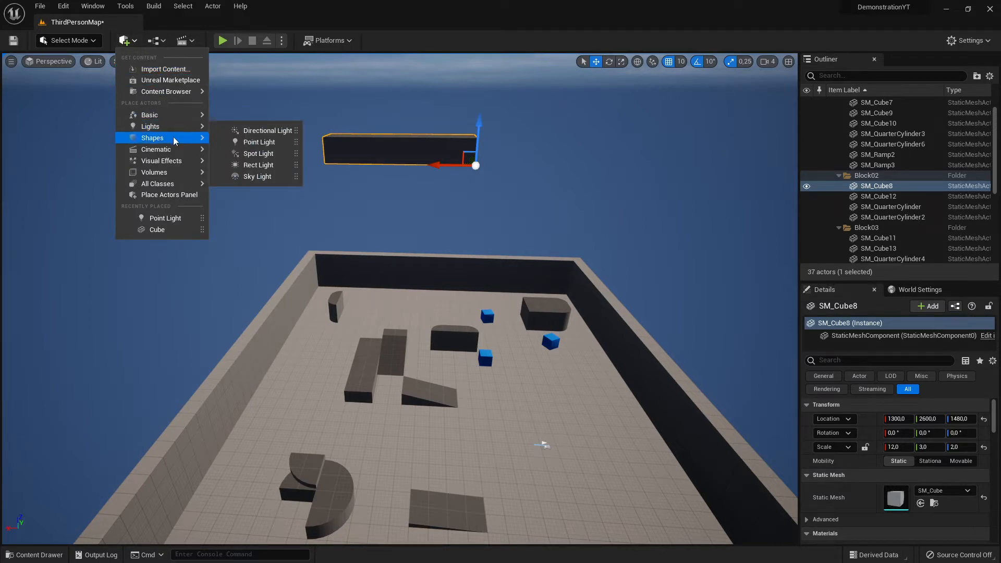
left_click(252, 141)
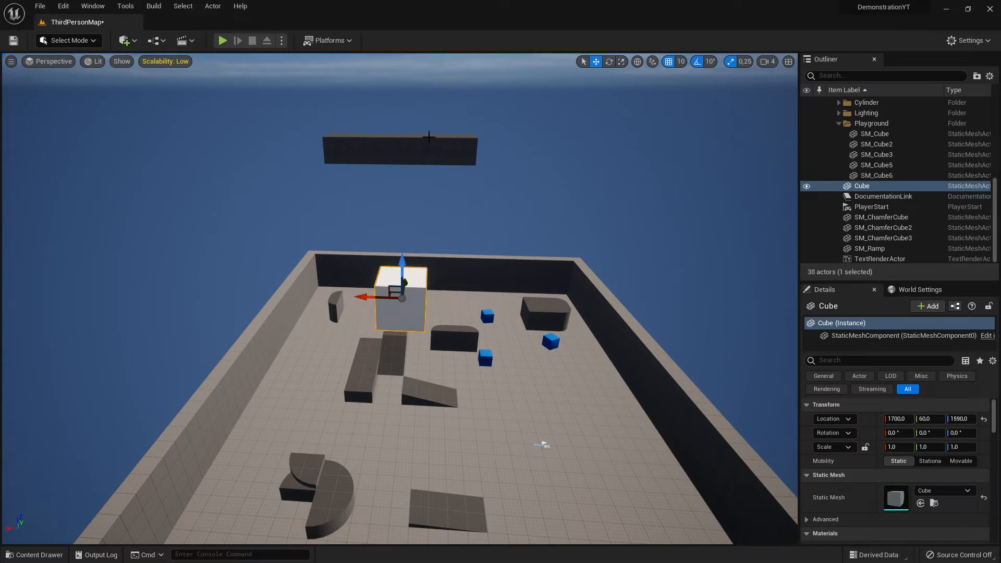
Delete the long block floating above the arena.
left_click(454, 163)
key("Delete")
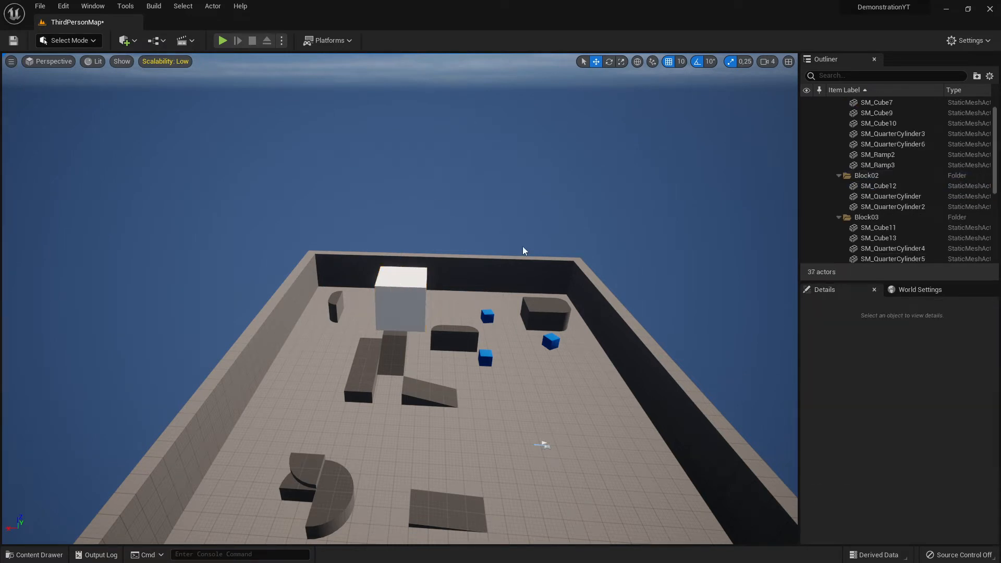
Select the new white cube and reset its location to 0, 0, 0.
left_click(424, 300)
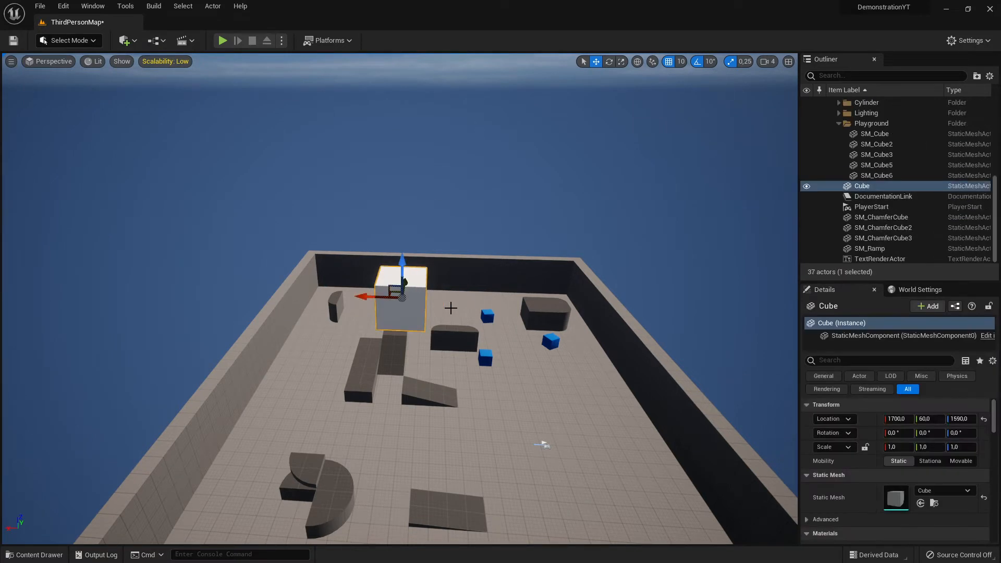
right_click_drag(457, 332, 381, 371)
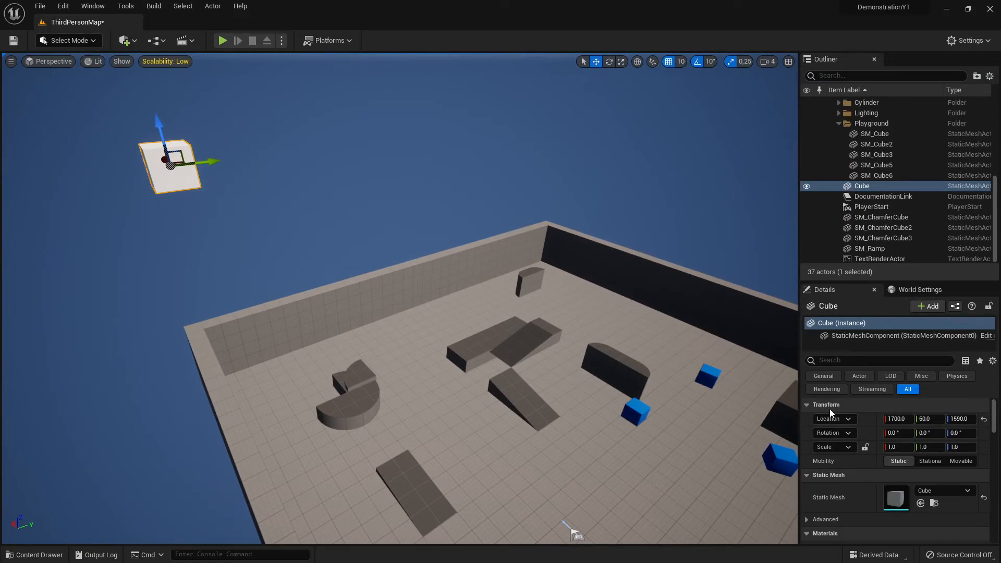
left_click(984, 419)
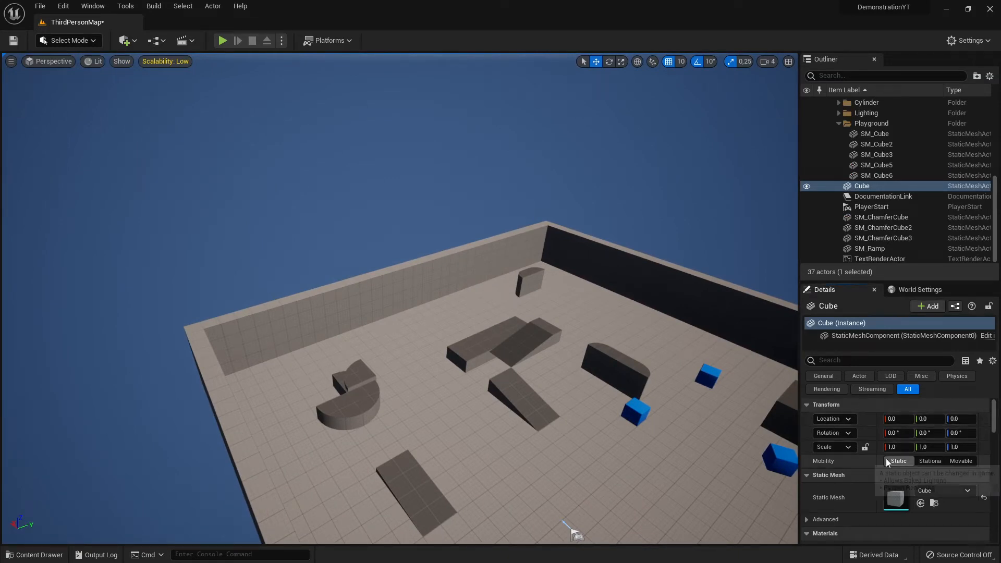
Move the white cube from the world origin into the arena, to about X 540, Y 1280 and Z 130.
right_click_drag(396, 313, 435, 303)
key("a")
right_click_drag(612, 392, 709, 371)
key("a")
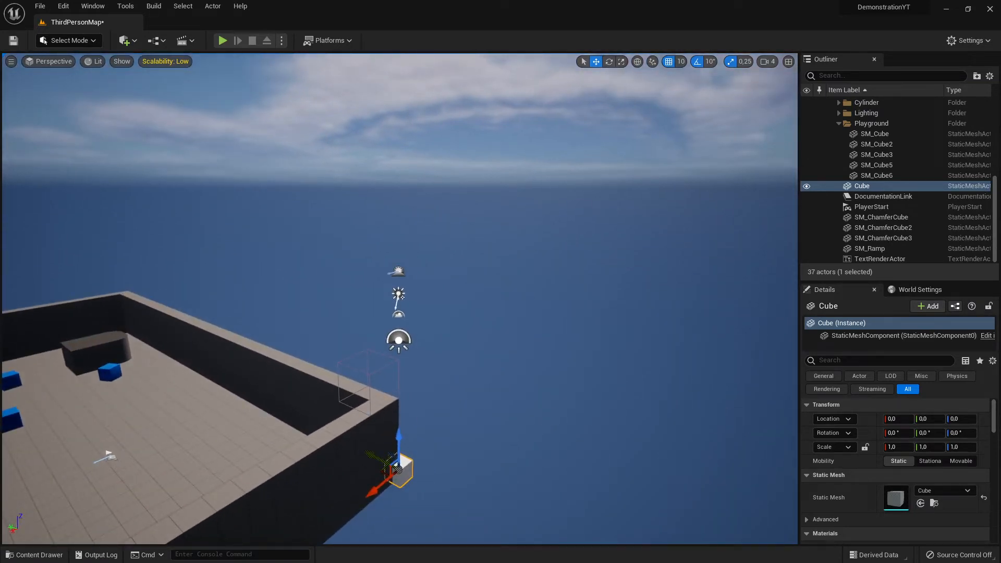
mouse_move(612, 393)
right_mouse_down()
mouse_move(552, 392)
mouse_move(652, 387)
mouse_move(600, 391)
mouse_move(613, 392)
right_mouse_up()
key("a")
key("d")
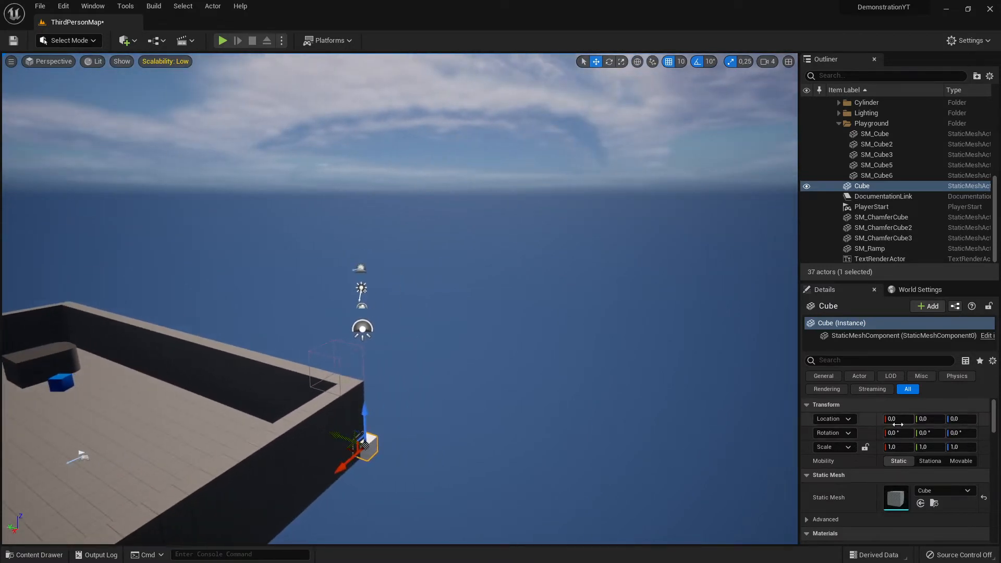
left_click_drag(357, 439, 121, 428)
mouse_move(130, 424)
right_mouse_down()
mouse_move(32, 423)
mouse_move(131, 428)
right_mouse_up()
left_click_drag(396, 357, 396, 342)
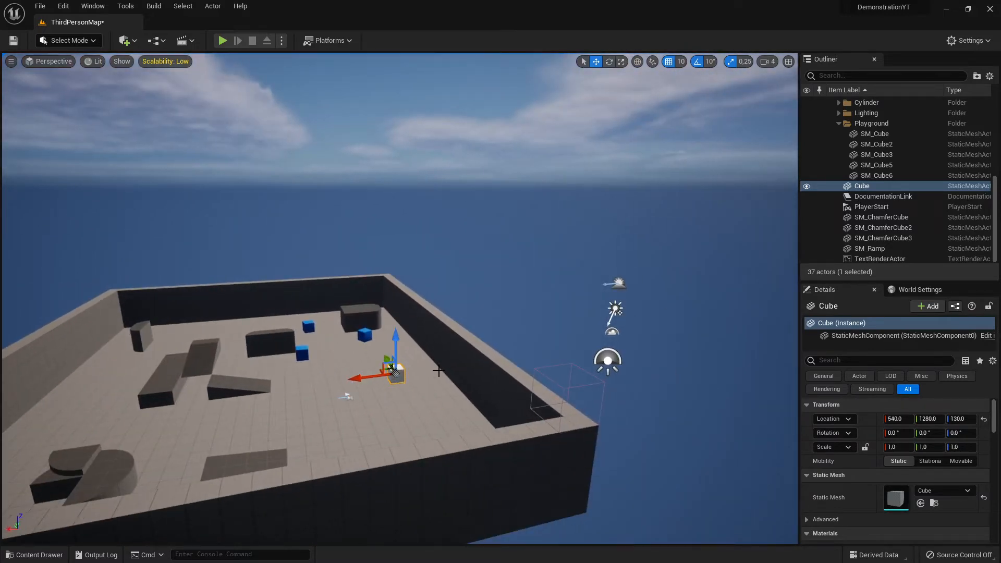
Drop the white cube straight down so it rests on the arena floor.
mouse_move(439, 371)
right_mouse_down()
mouse_move(438, 344)
mouse_move(436, 399)
mouse_move(452, 383)
right_mouse_up()
key("w")
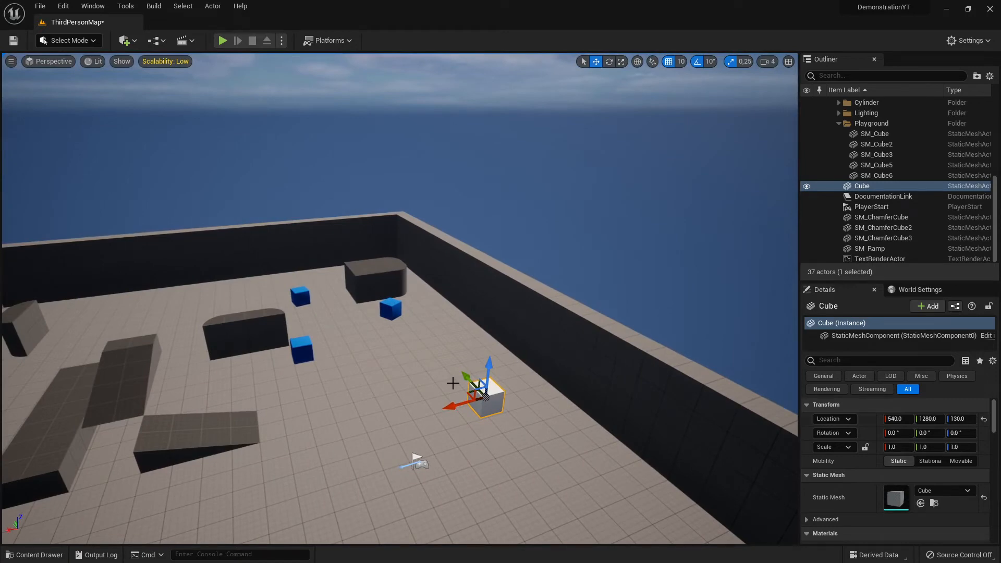
key("End")
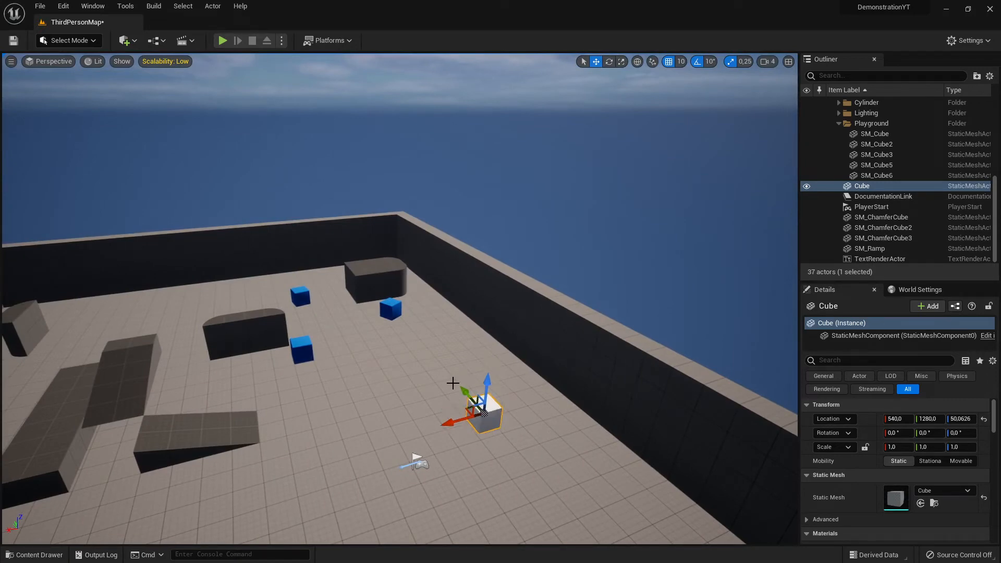
Slide the white cube along the floor on its X axis to about X 1510, near the ramps.
key("d")
right_click_drag(453, 420, 429, 444)
key("w")
key("a")
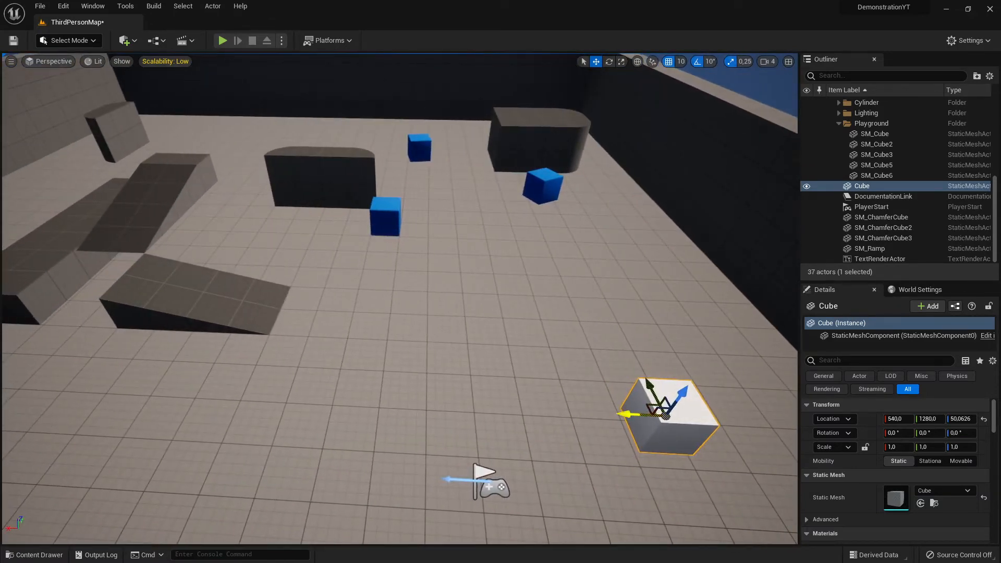
left_click_drag(641, 416, 197, 457)
key("d")
right_click_drag(221, 457, 208, 417)
key("s")
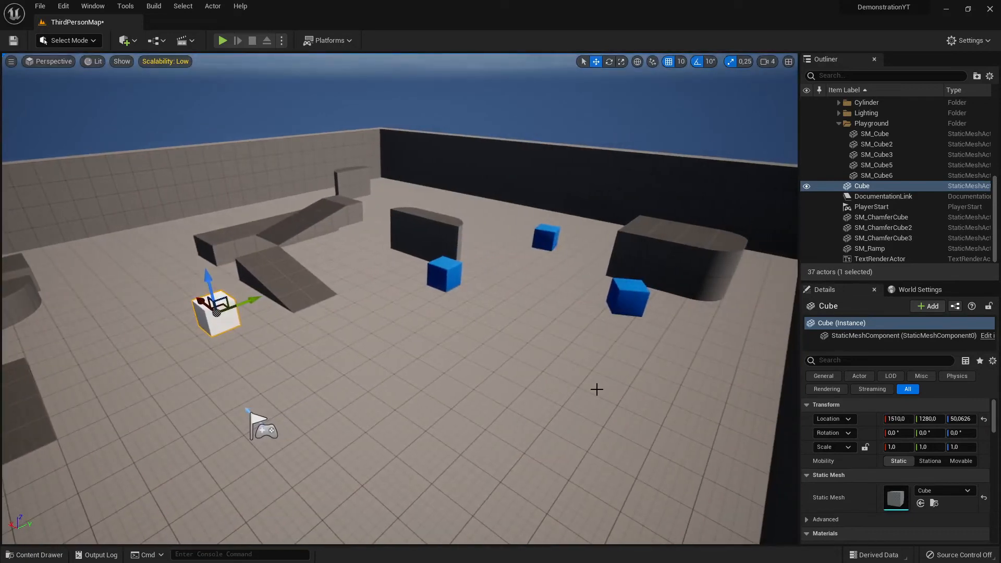
Widen the Outliner and Details area generously, then narrow it until it is slightly wider than it was originally.
scroll(913, 438, "down", 2)
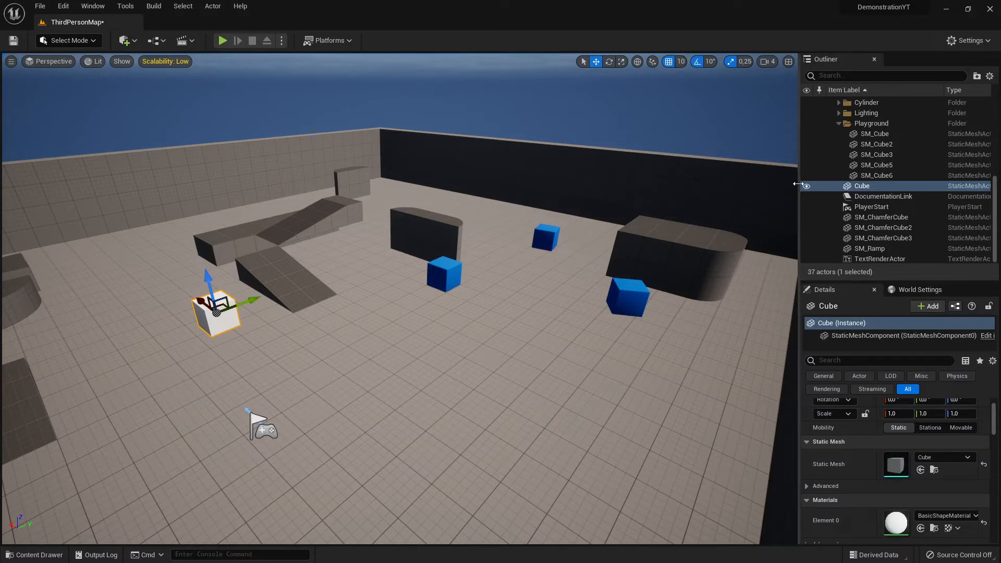
left_click_drag(795, 185, 741, 184)
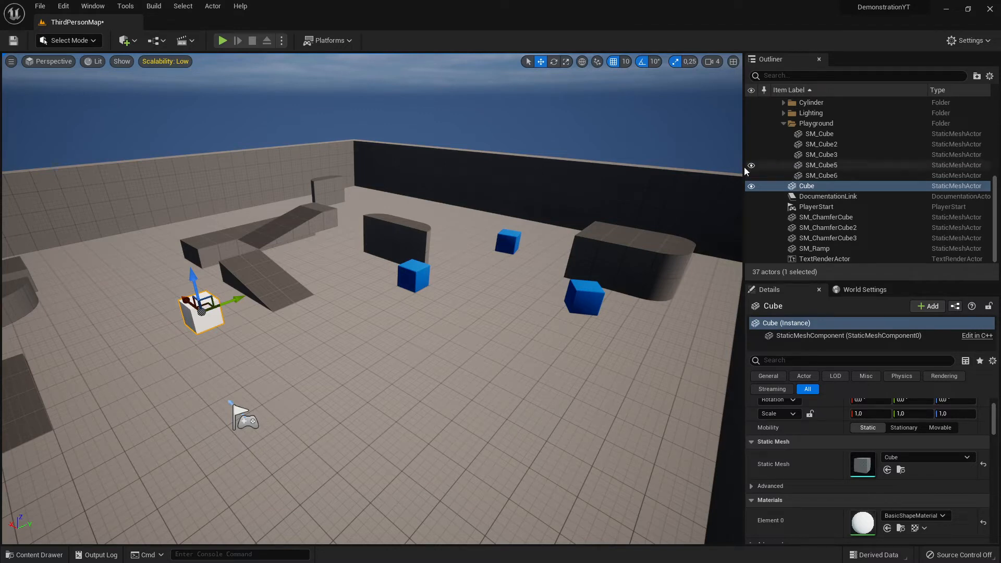
left_click_drag(746, 166, 786, 170)
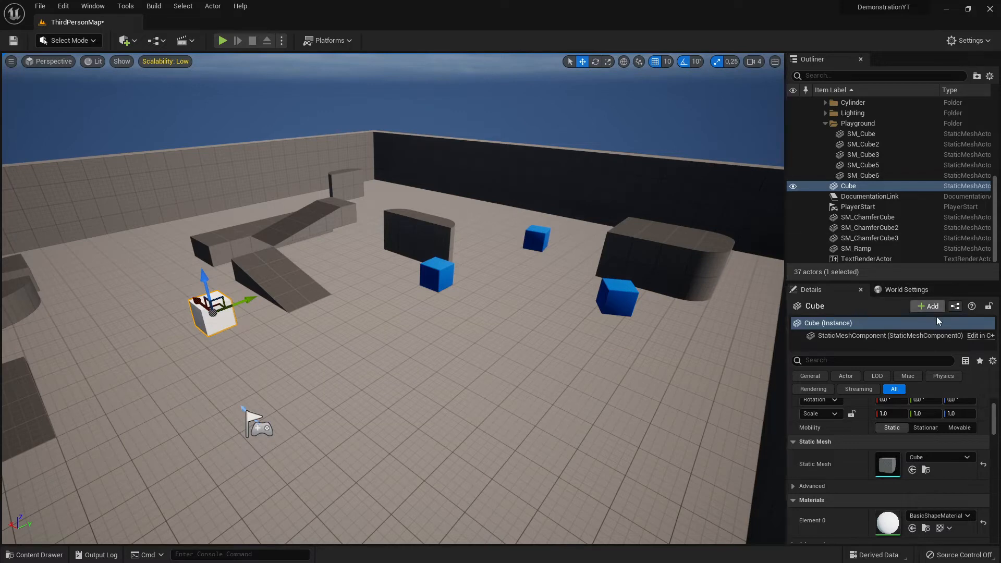
Examine the cube's Transform, Static Mesh and Materials properties and view the cube's material up close in the level.
scroll(898, 463, "up", 2)
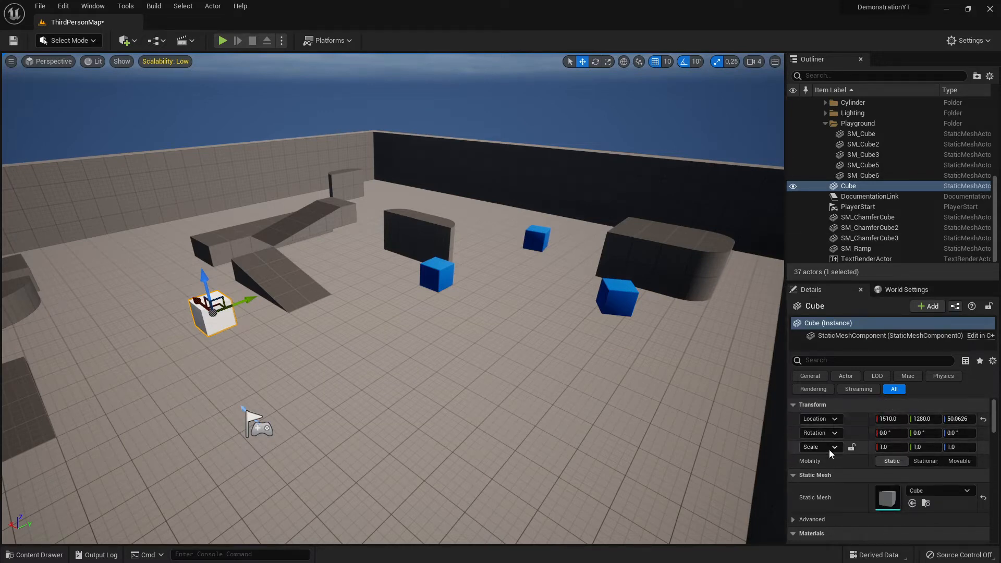
scroll(948, 444, "down", 2)
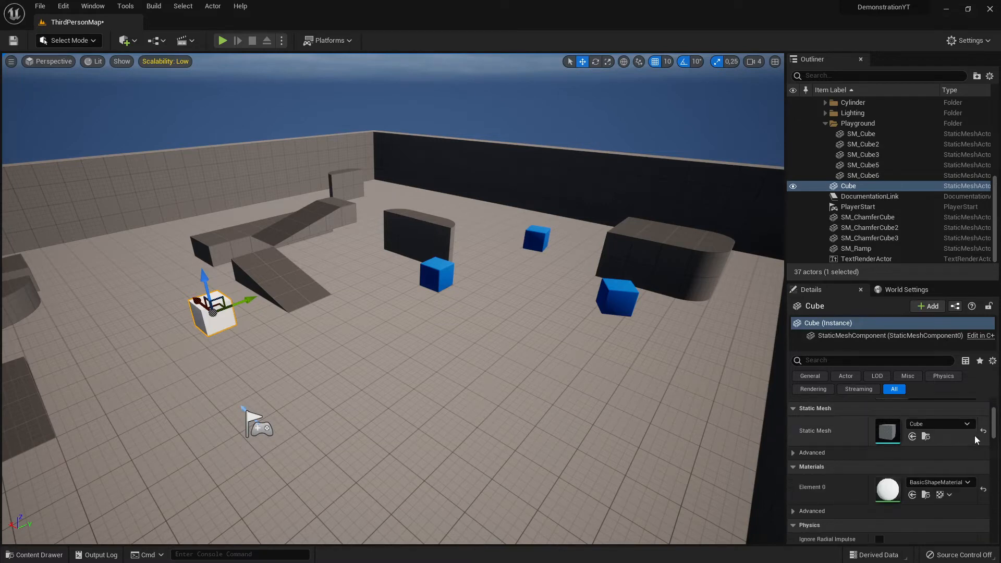
scroll(964, 453, "down", 1)
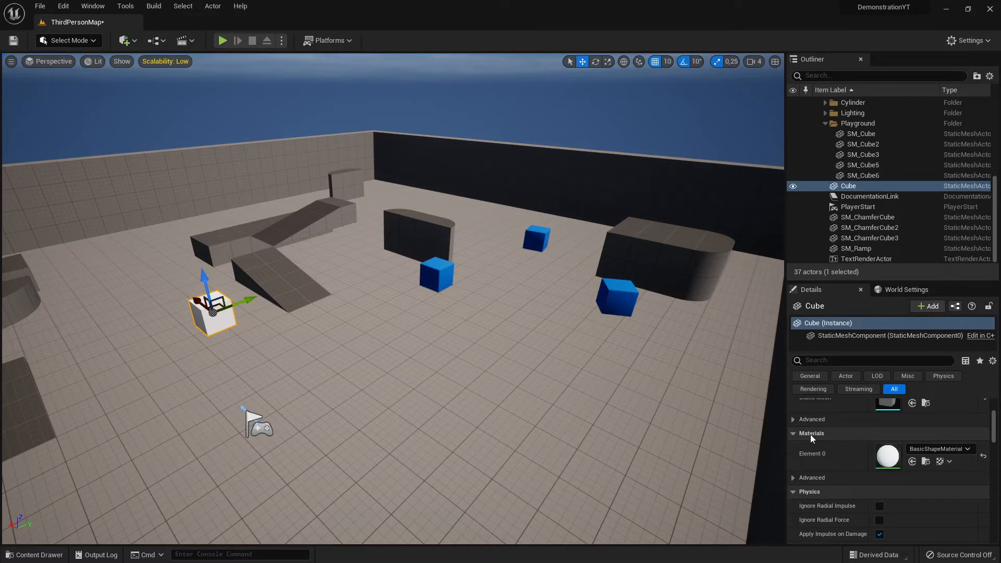
right_click_drag(642, 400, 670, 395)
key("d")
key("w")
key("a")
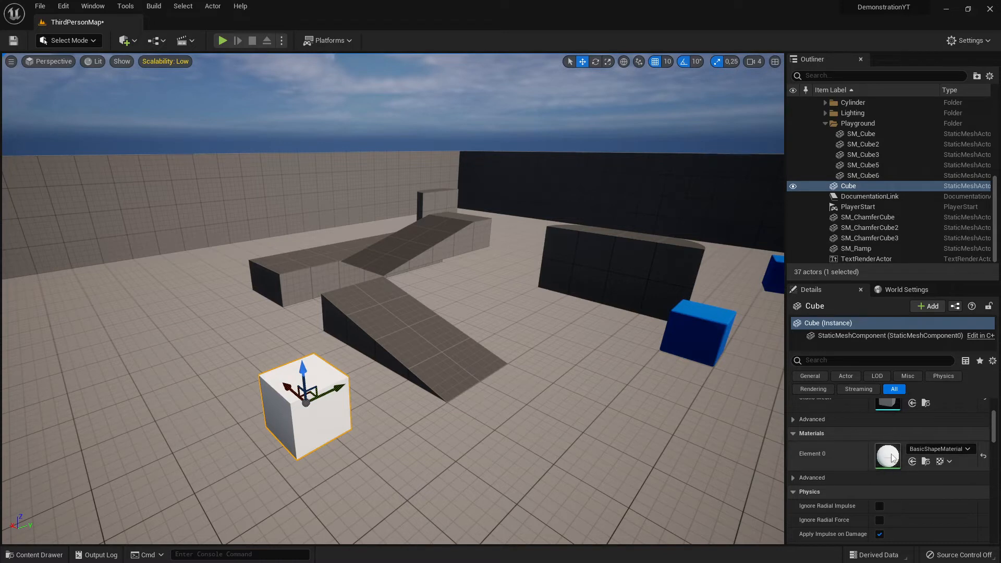
Look through the cube's Physics properties, including Simulate Physics, Mass, the damping values and Enable Gravity.
scroll(897, 456, "down", 3)
scroll(925, 451, "up", 2)
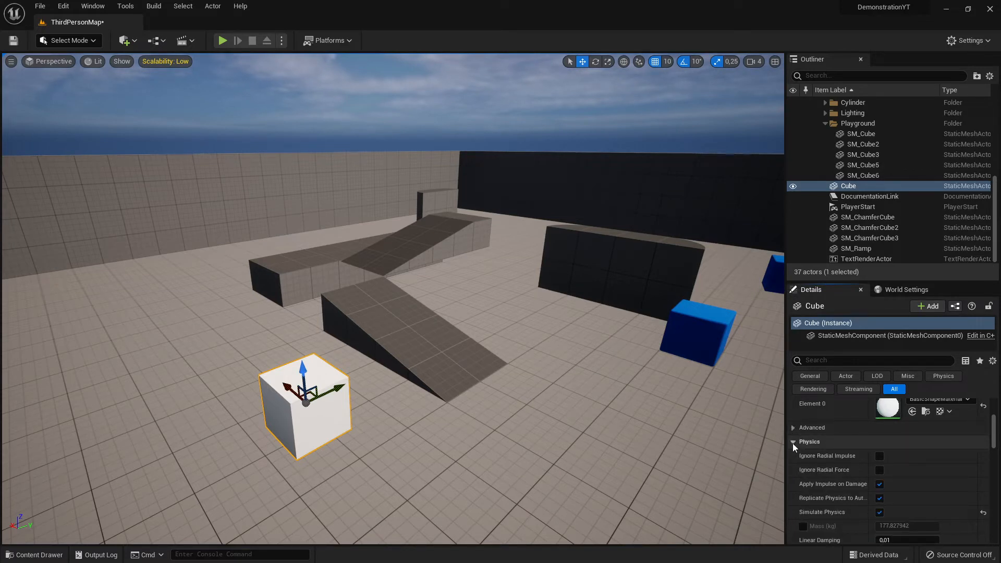
scroll(879, 470, "down", 4)
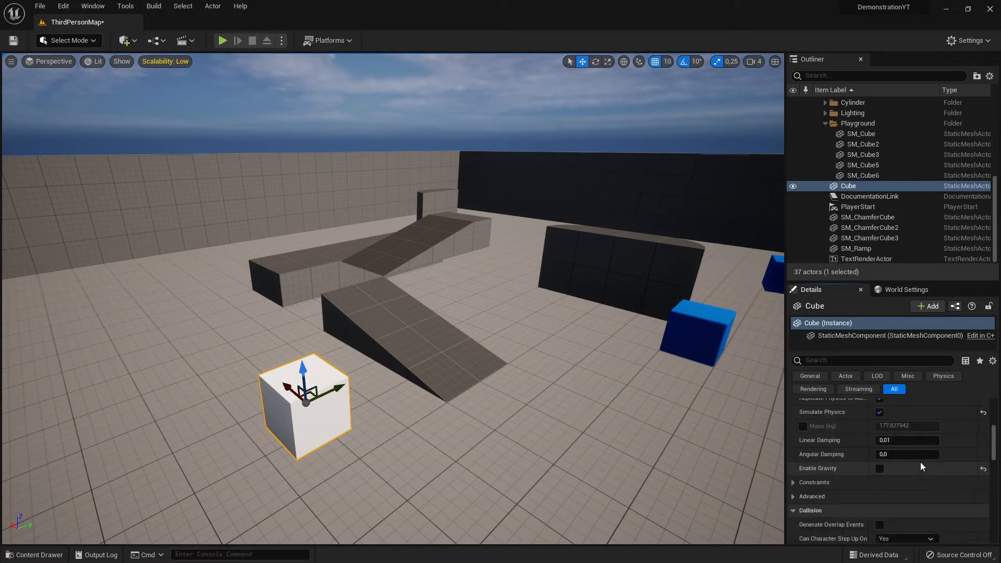
scroll(921, 463, "up", 3)
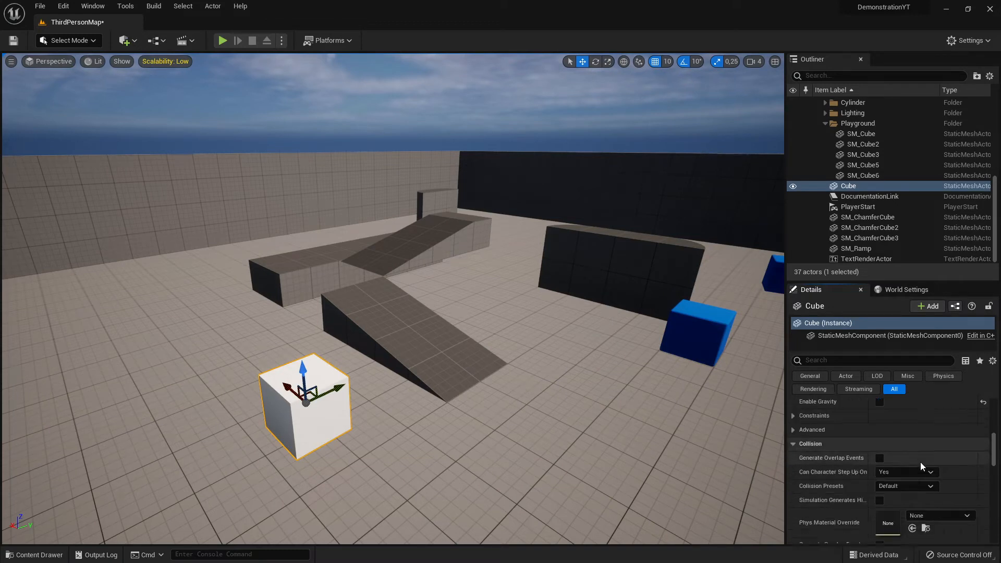
scroll(925, 462, "up", 1)
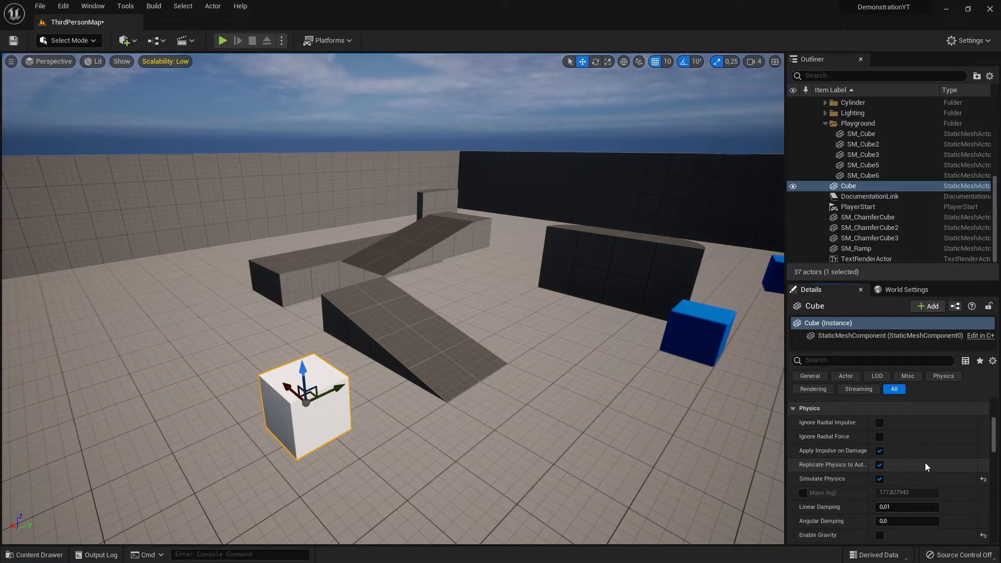
scroll(925, 466, "down", 2)
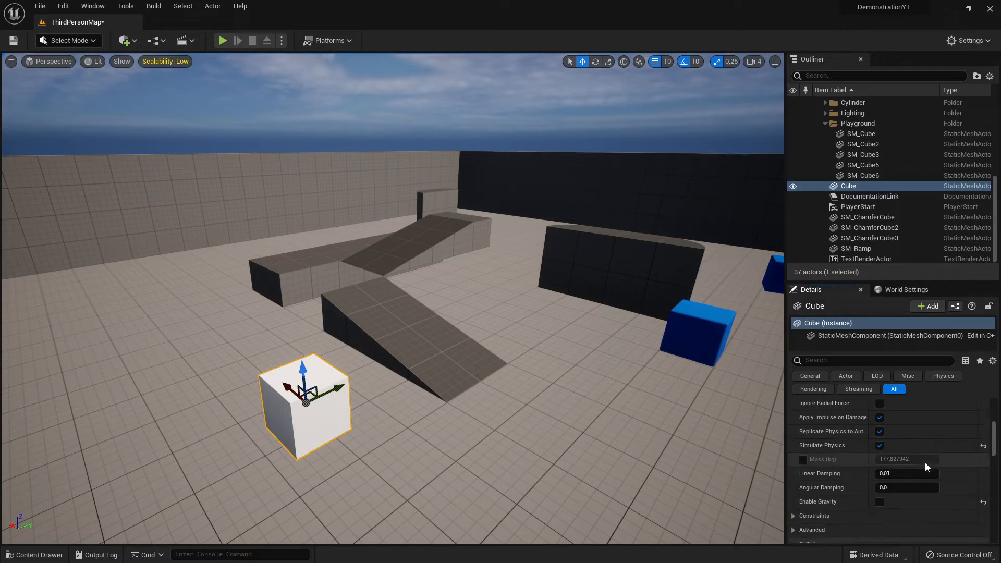
scroll(927, 466, "down", 2)
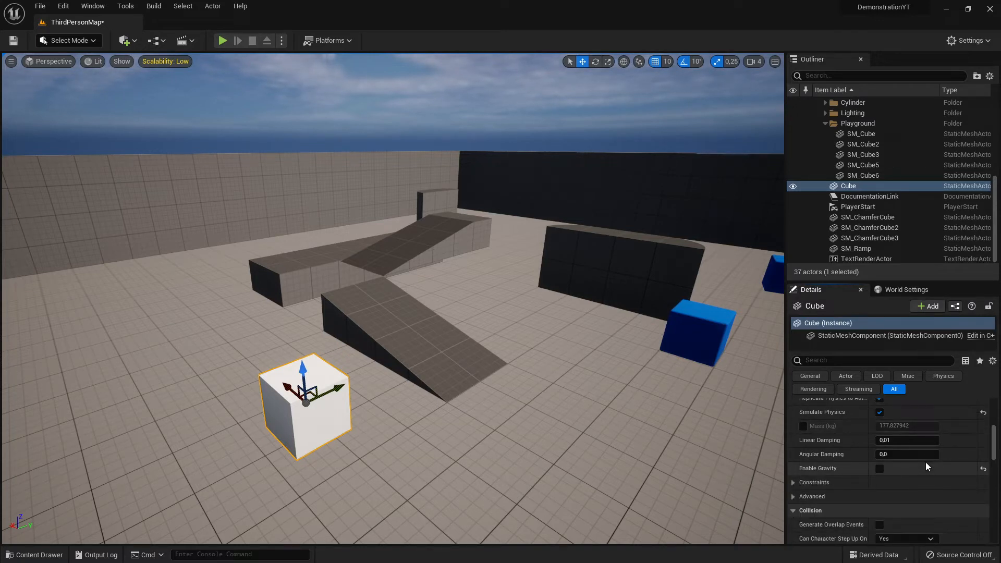
Look through the cube's Collision properties, including overlap events, Can Character Step Up On and Collision Presets.
scroll(926, 462, "down", 5)
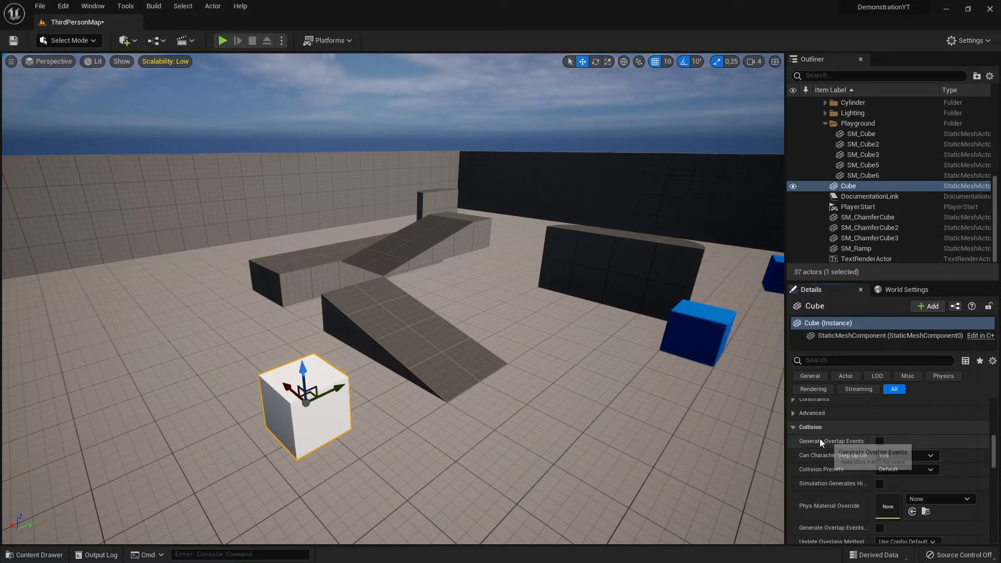
scroll(853, 453, "up", 2)
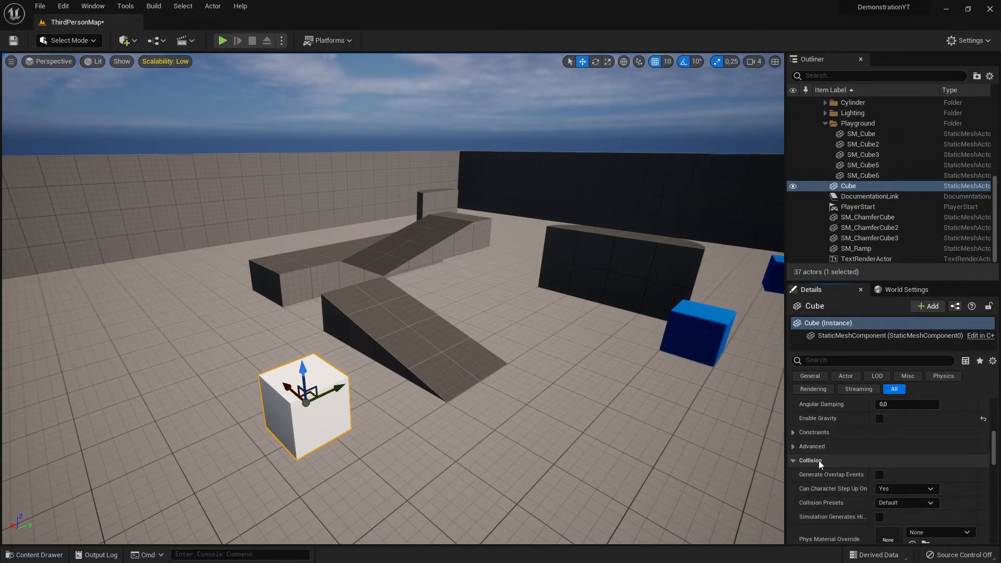
scroll(916, 487, "down", 7)
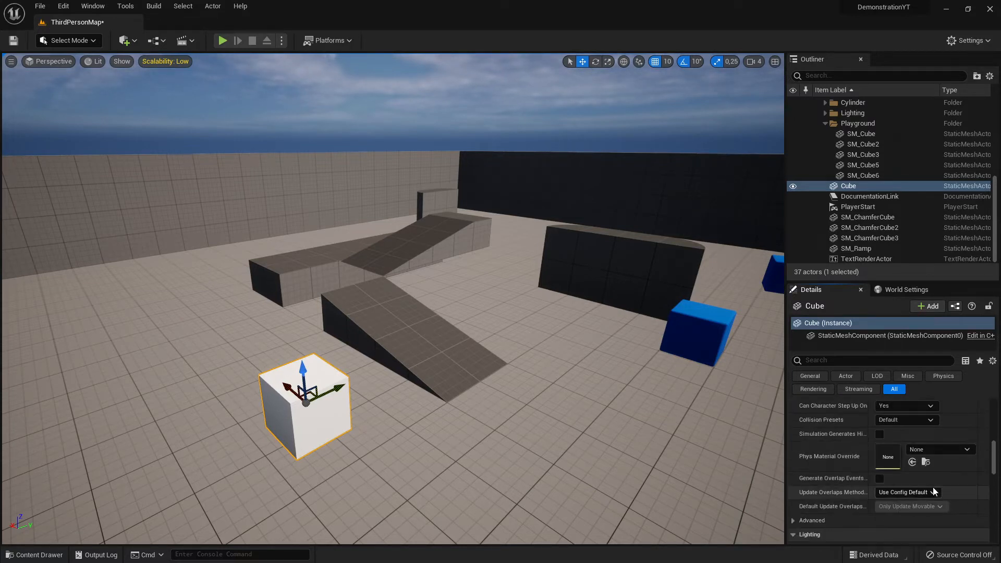
scroll(947, 496, "up", 6)
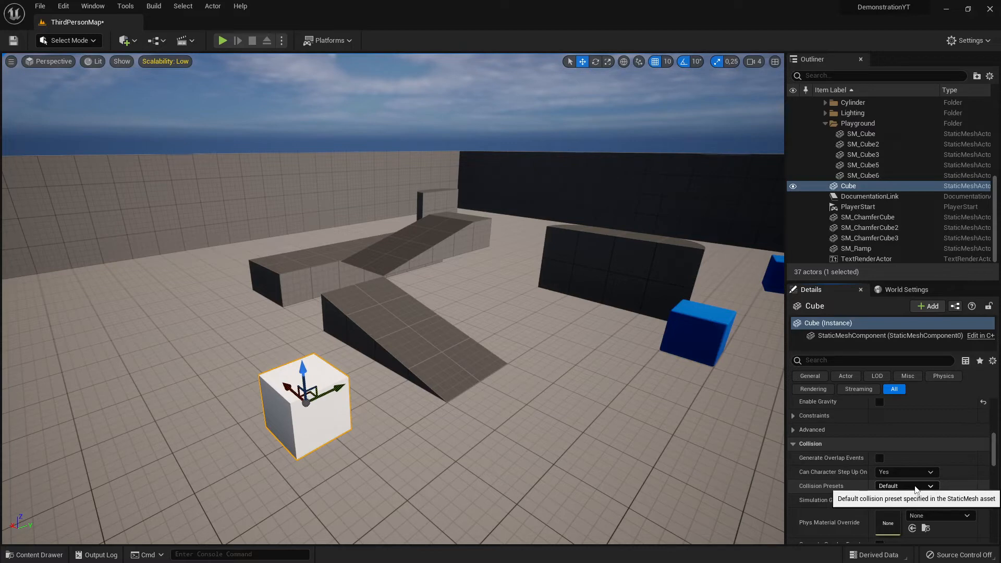
scroll(915, 478, "down", 3)
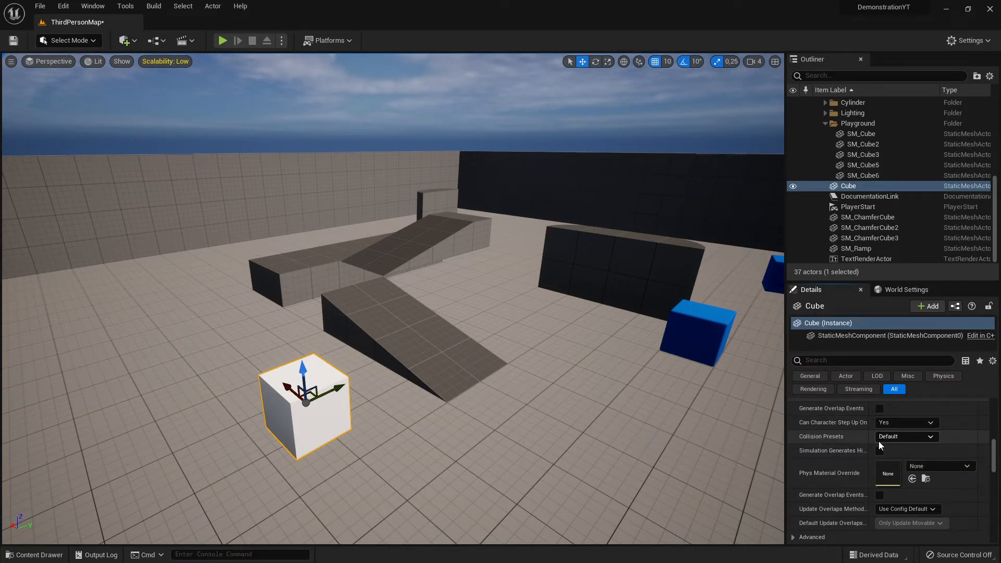
scroll(887, 447, "down", 3)
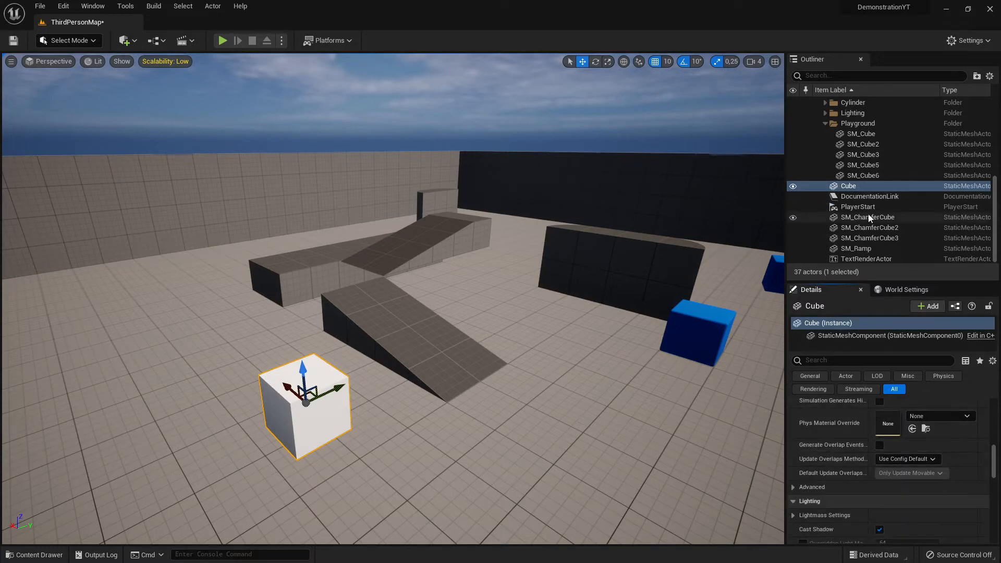
scroll(918, 407, "up", 6)
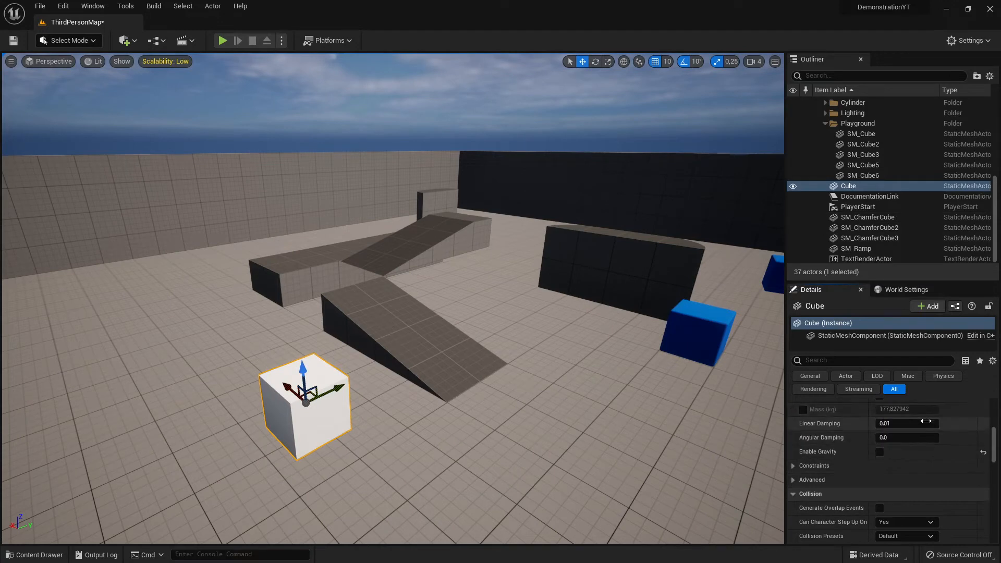
Look through the cube's remaining properties, from Collision and Lighting down to HLOD, Tags, Cooking and Replication.
scroll(889, 483, "down", 6)
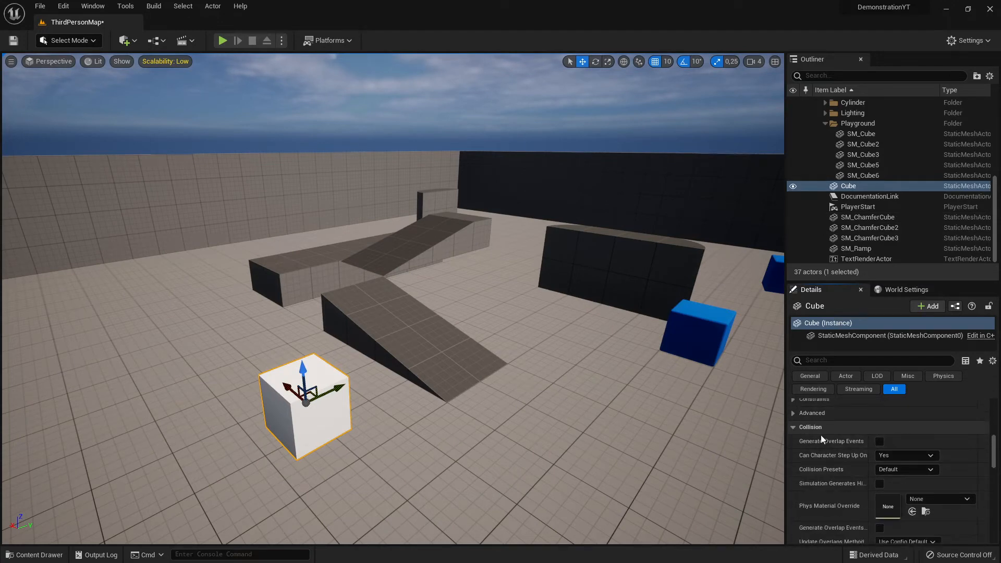
scroll(933, 470, "down", 3)
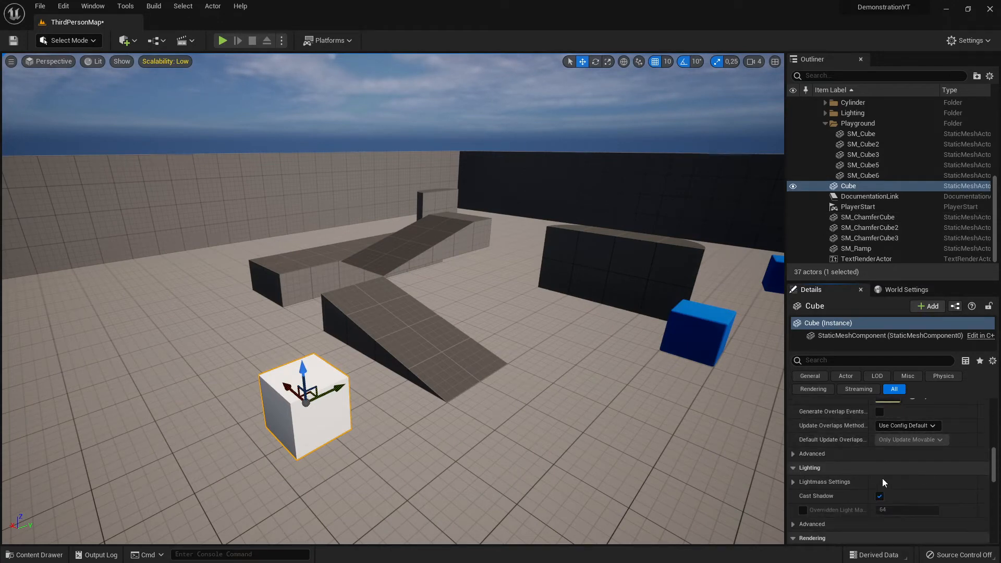
scroll(886, 474, "down", 7)
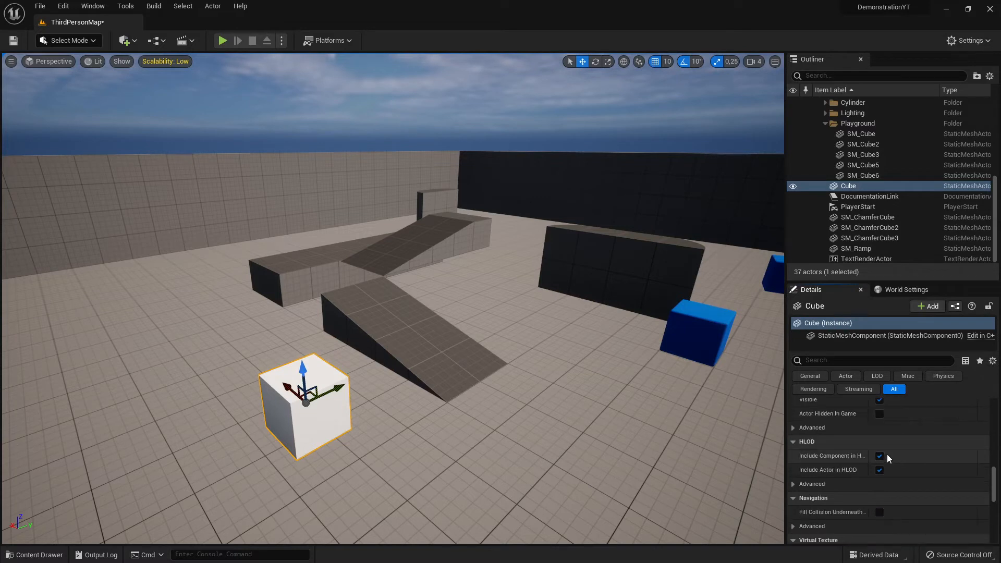
scroll(890, 456, "down", 8)
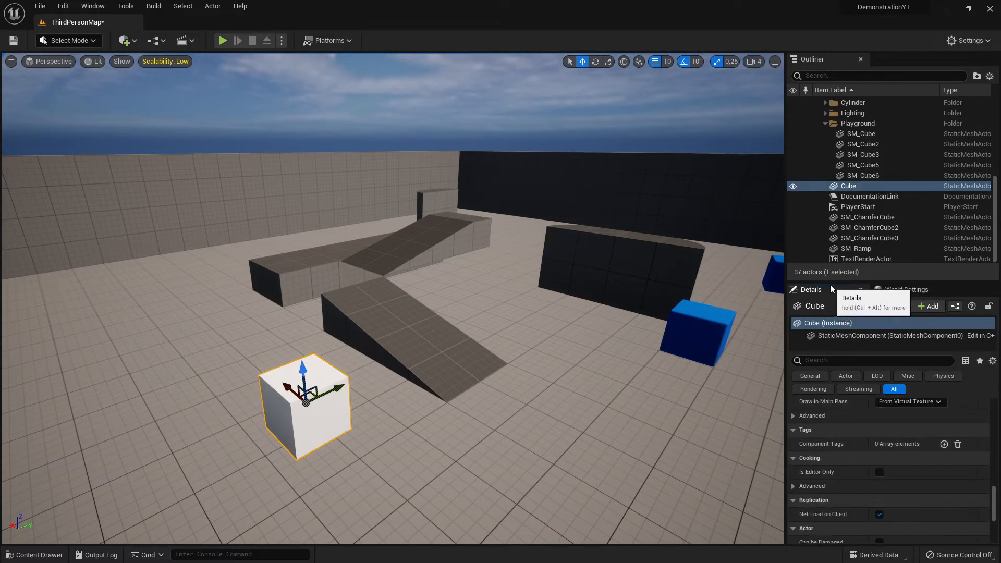
Enlarge the Details area over most of the Outliner and move the cube along its Y axis to location 1220.
left_click_drag(832, 282, 840, 77)
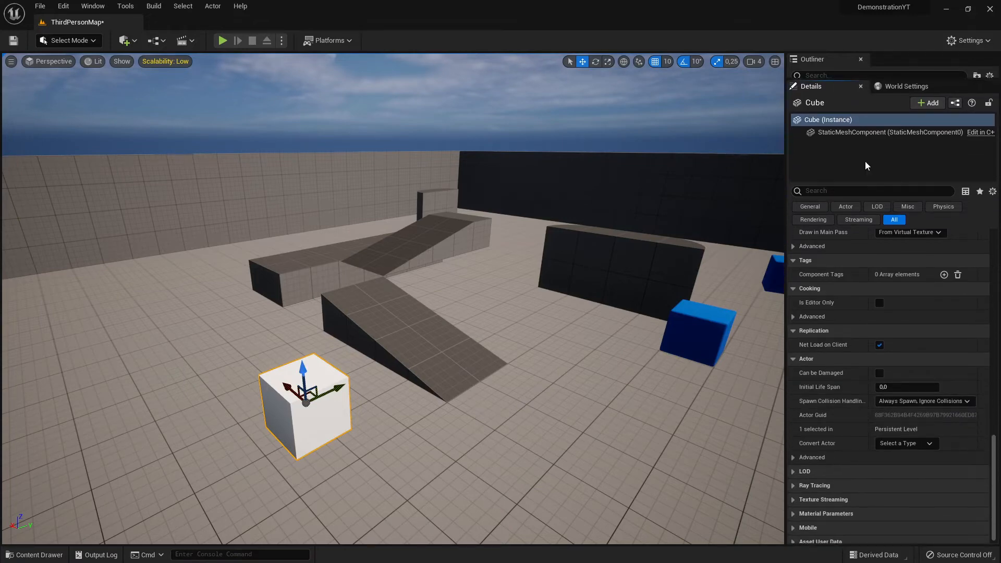
scroll(929, 367, "up", 12)
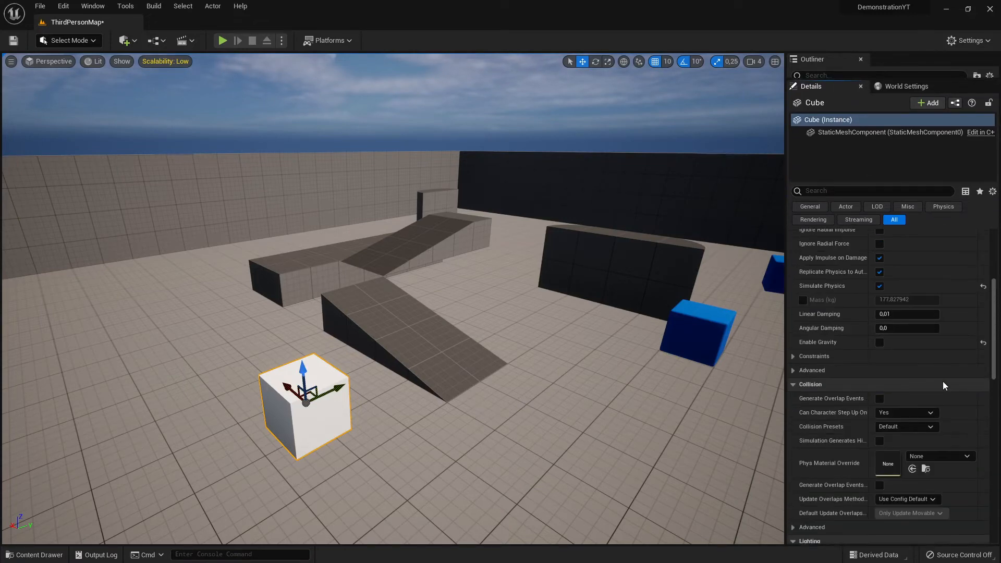
scroll(943, 381, "up", 8)
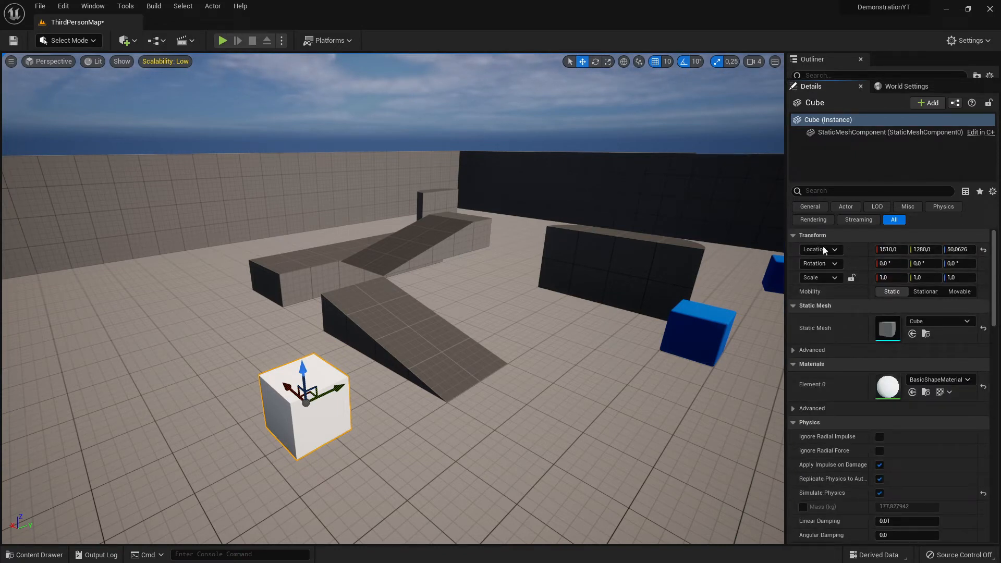
left_click_drag(337, 388, 297, 408)
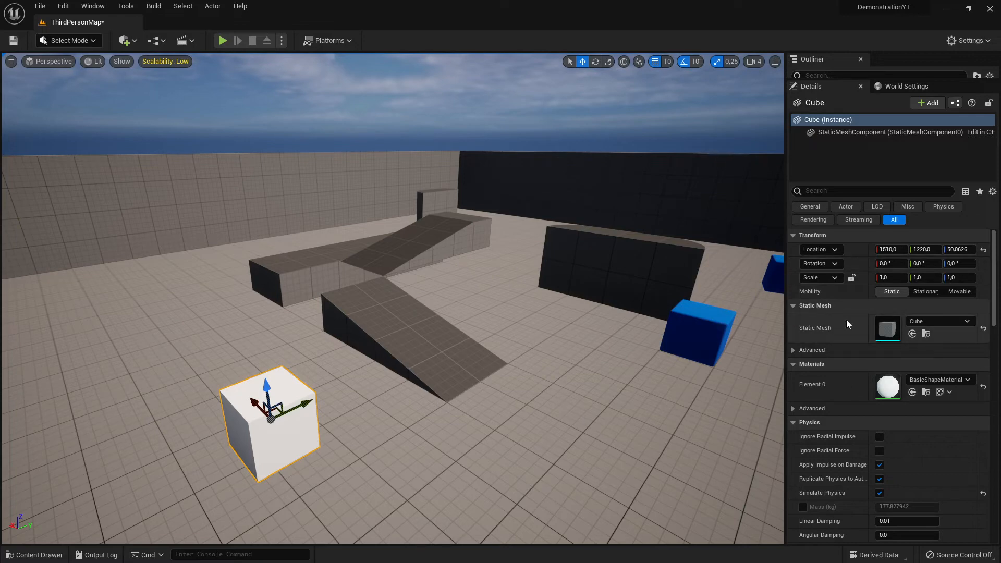
Look through the cube's entire property list from Transform down to Asset User Data and back to Transform.
scroll(850, 326, "down", 2)
scroll(848, 345, "down", 2)
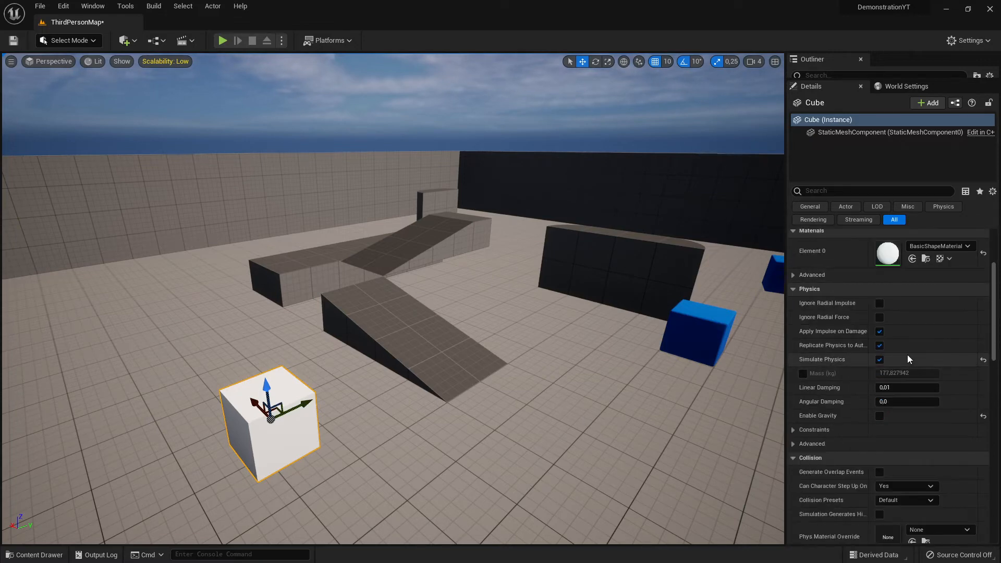
scroll(908, 356, "down", 10)
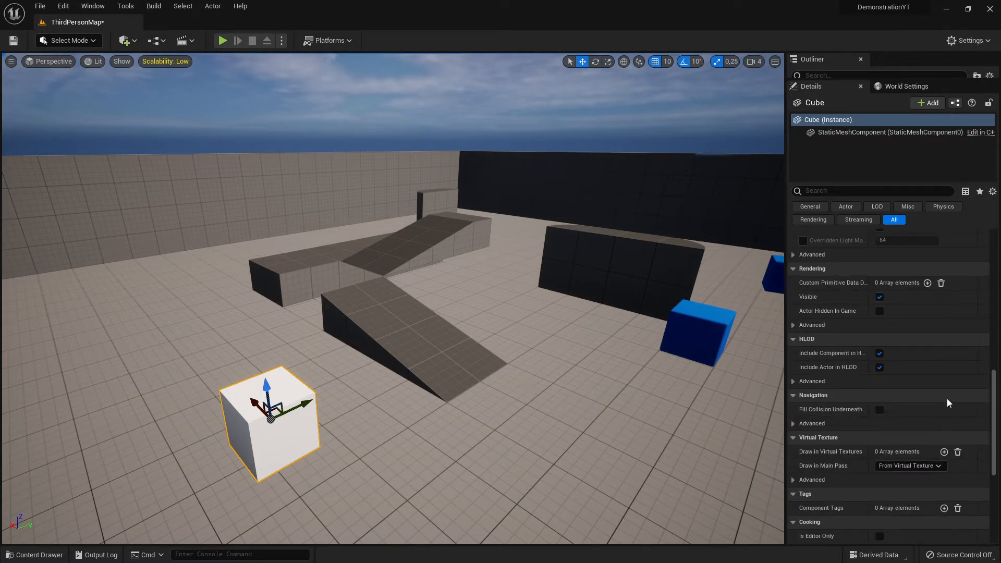
scroll(947, 401, "down", 3)
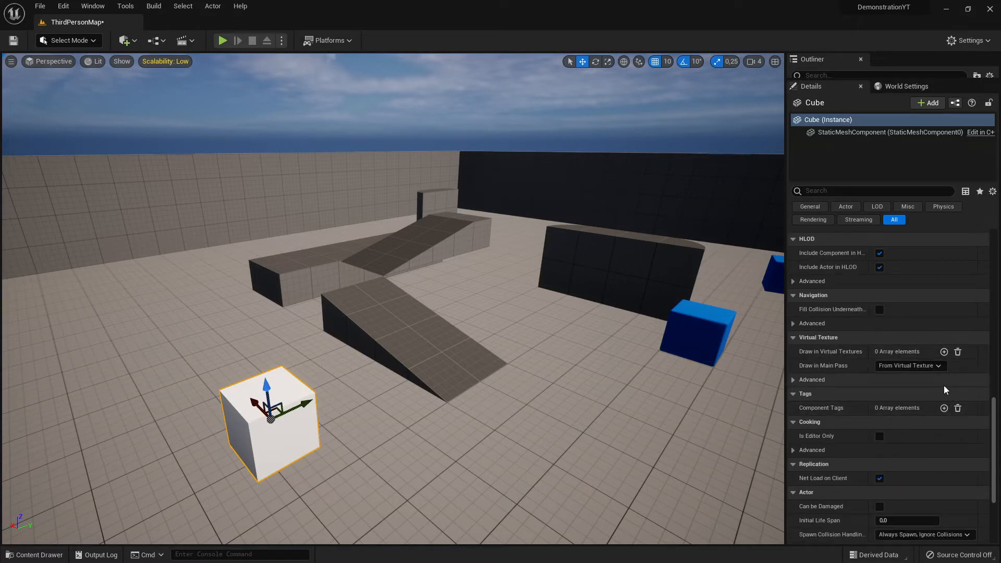
scroll(945, 390, "down", 2)
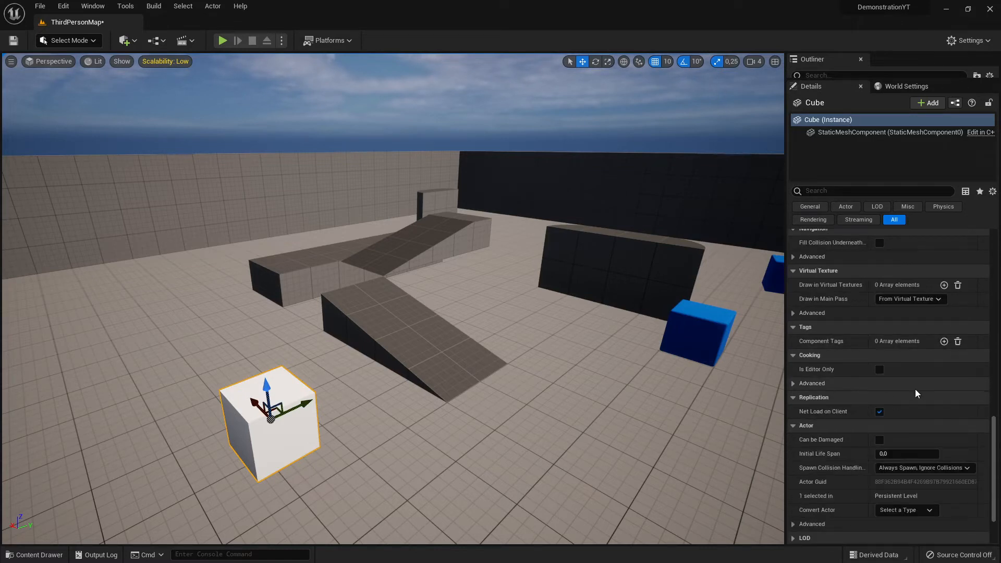
scroll(918, 394, "down", 2)
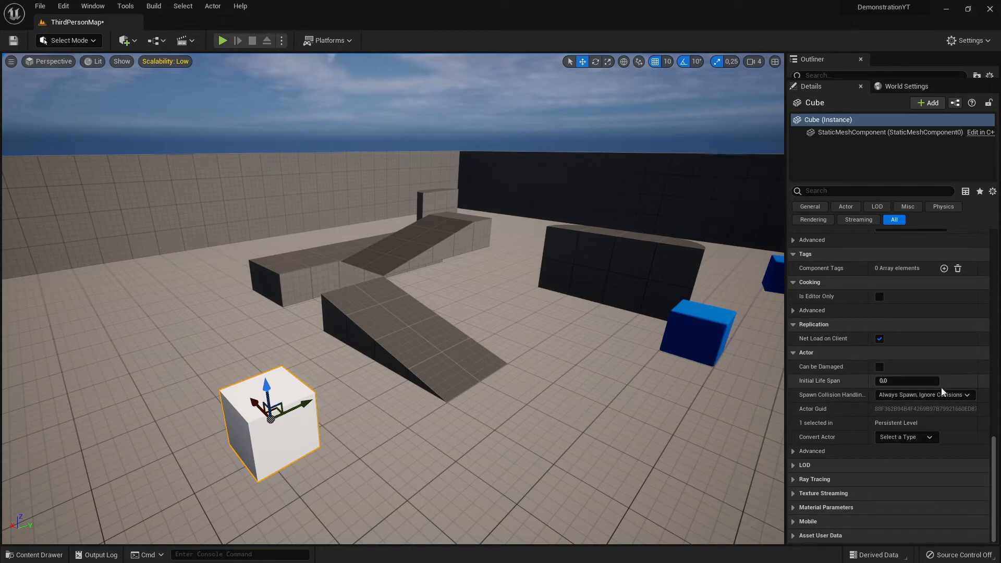
scroll(955, 394, "up", 20)
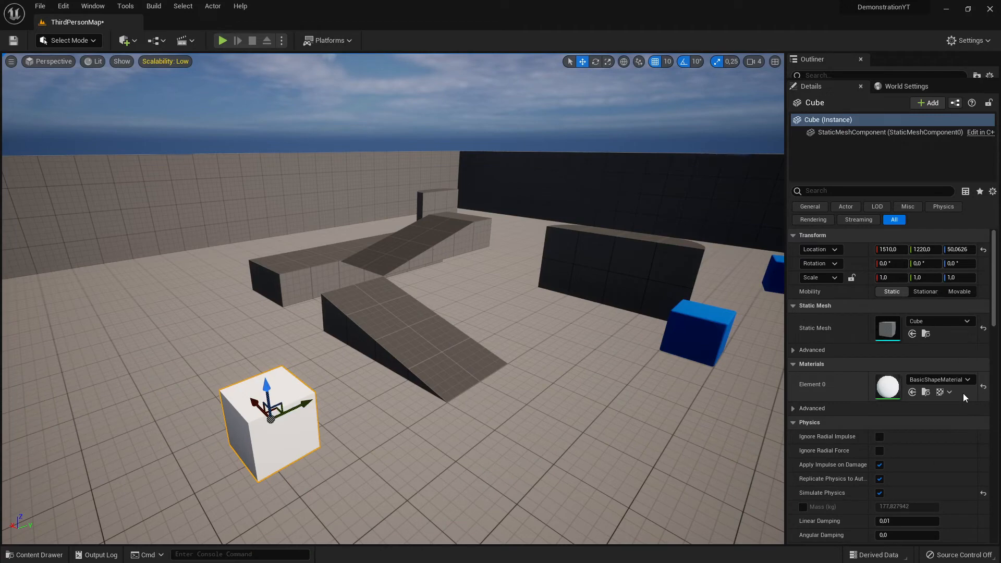
scroll(962, 393, "down", 3)
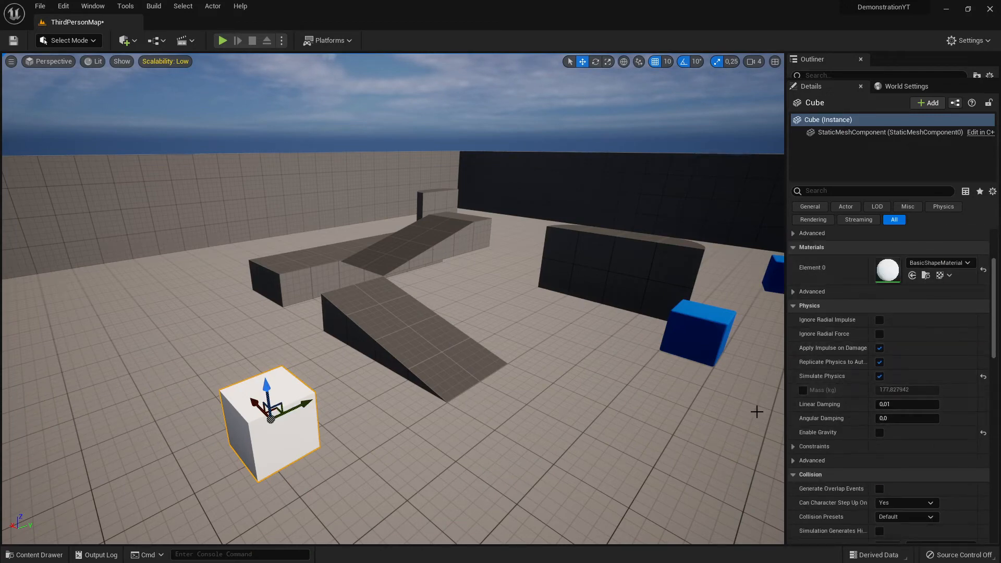
scroll(887, 378, "up", 3)
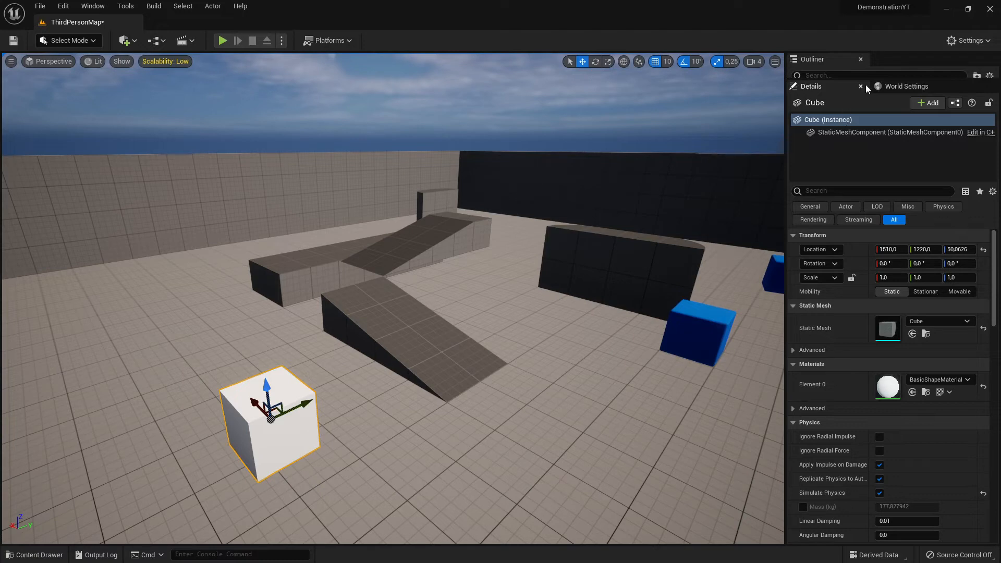
Shrink the Details area to show the Outliner list again and open World Settings, checking its entry among the editor's available windows.
left_click_drag(868, 81, 860, 275)
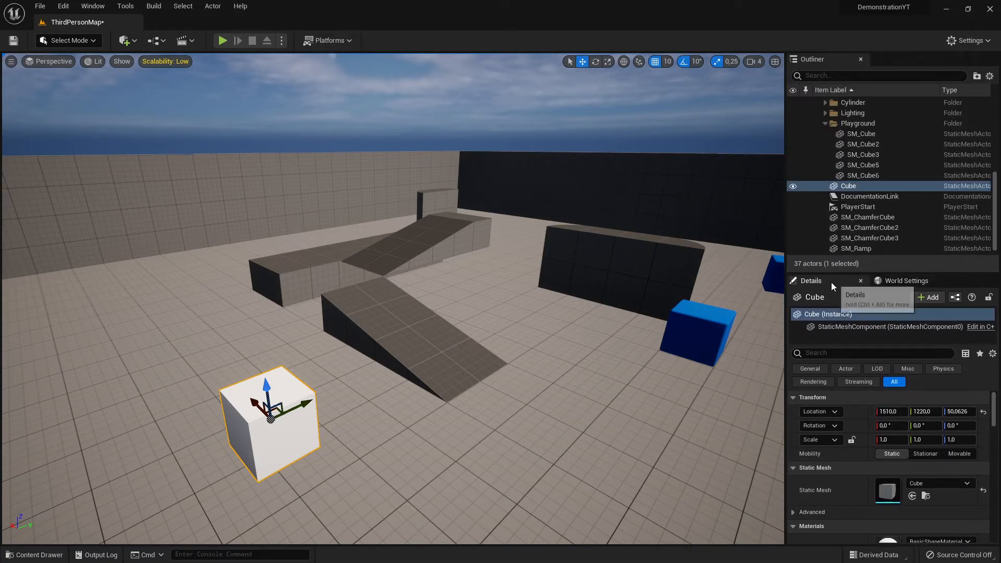
left_click(908, 282)
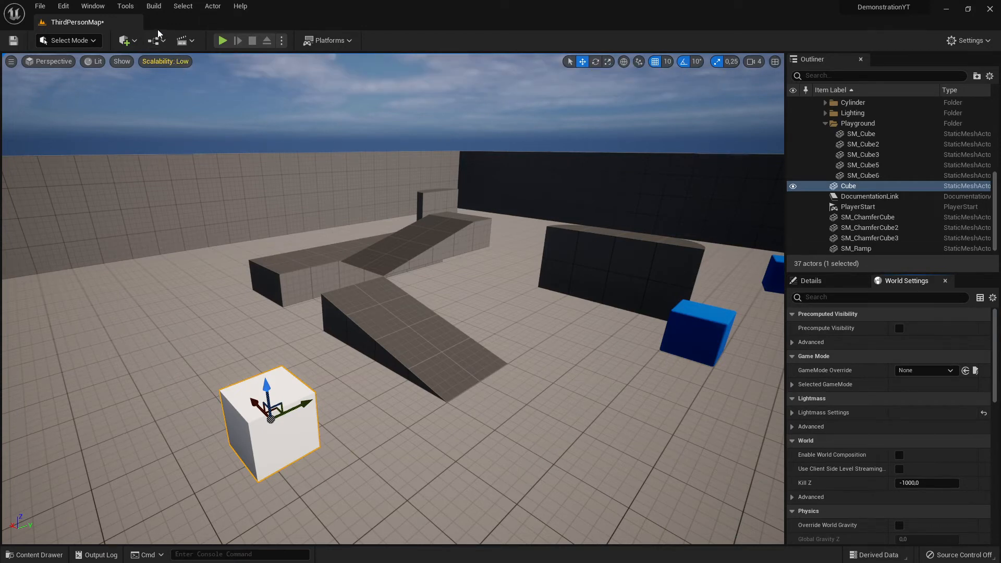
left_click(93, 6)
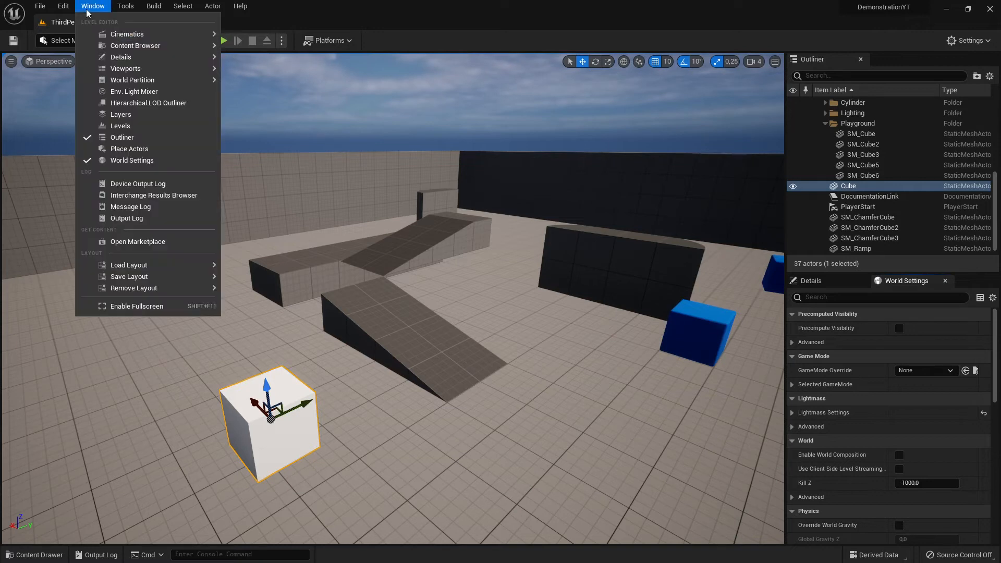
left_click(125, 5)
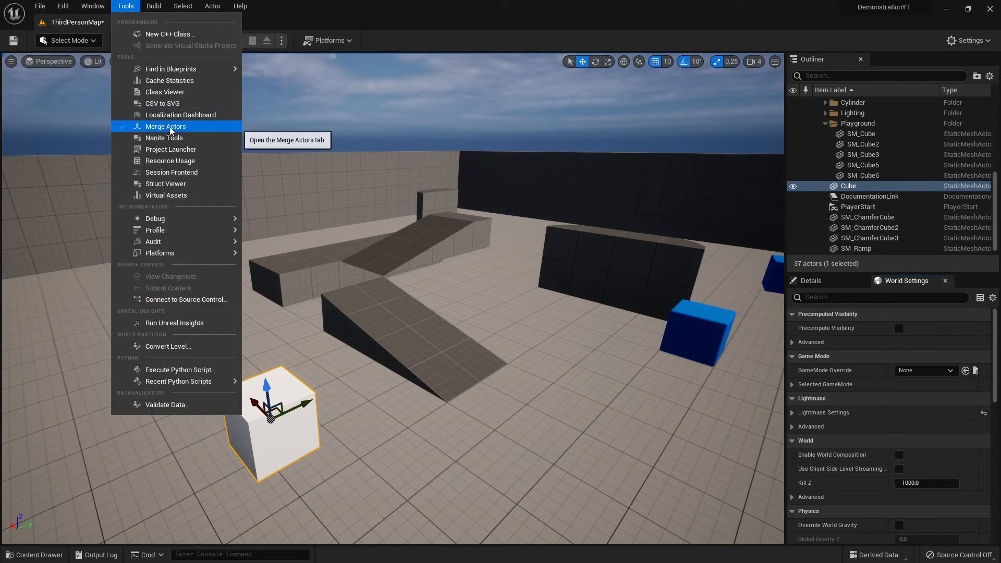
left_click(93, 5)
mouse_move(128, 34)
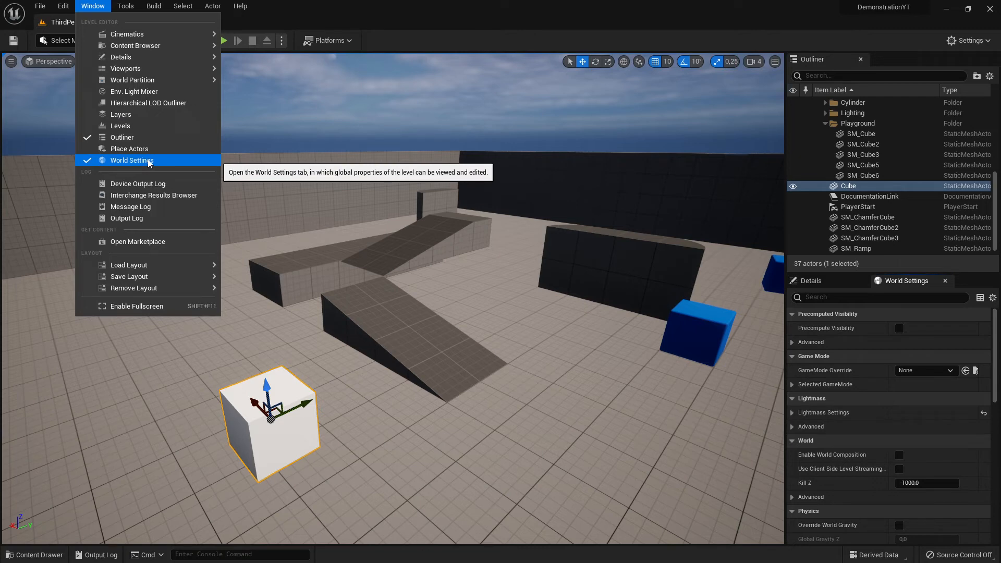
left_click(841, 281)
left_click(900, 282)
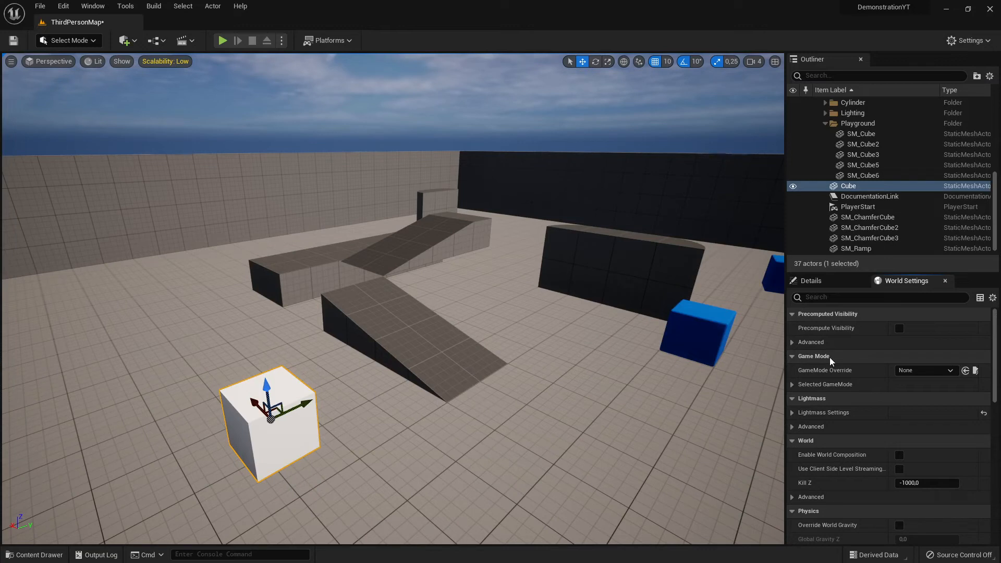
Expand Selected GameMode, set the GameMode Override to BP_ThirdPersonGameMode and widen the World Settings area slightly.
left_click(793, 385)
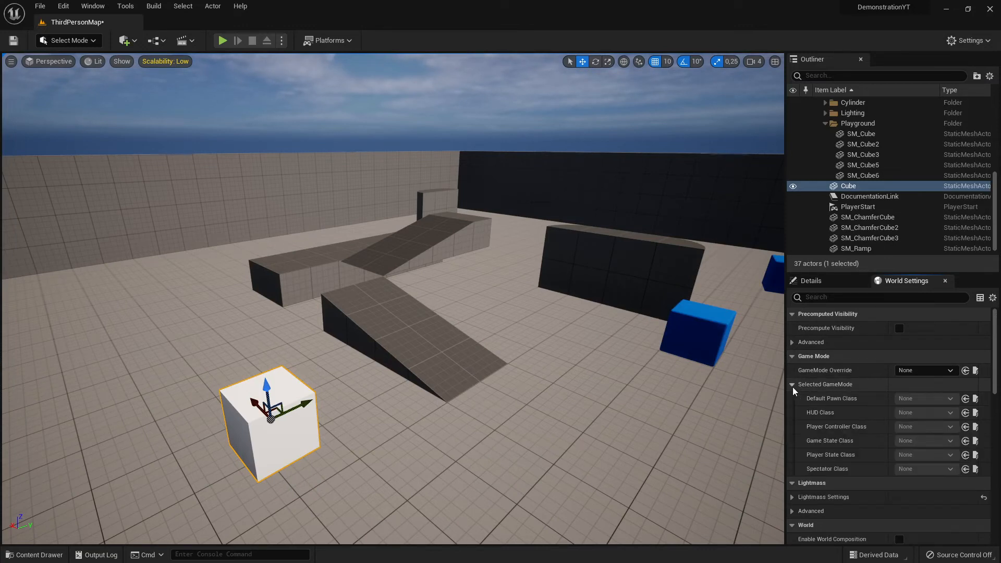
left_click(928, 374)
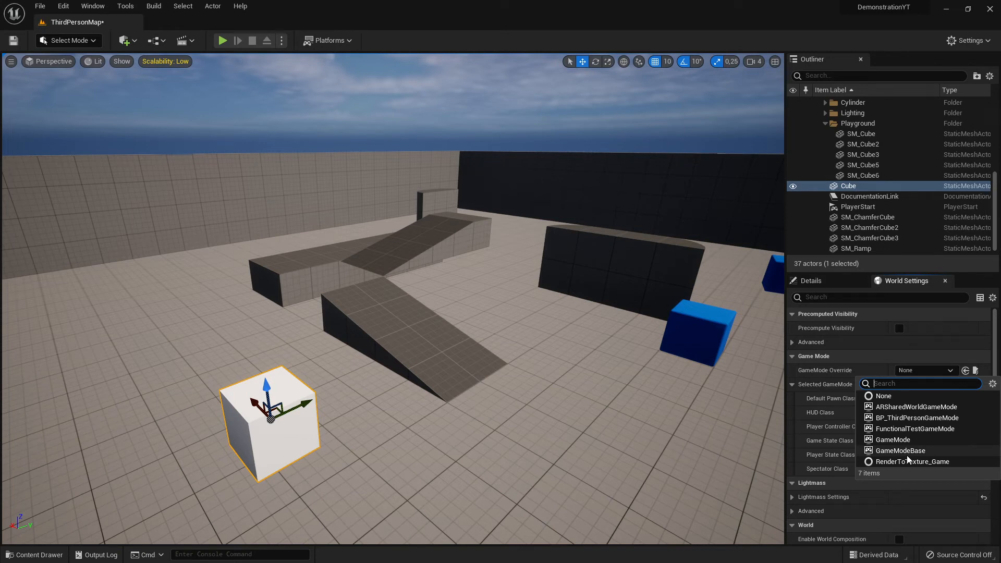
left_click(910, 417)
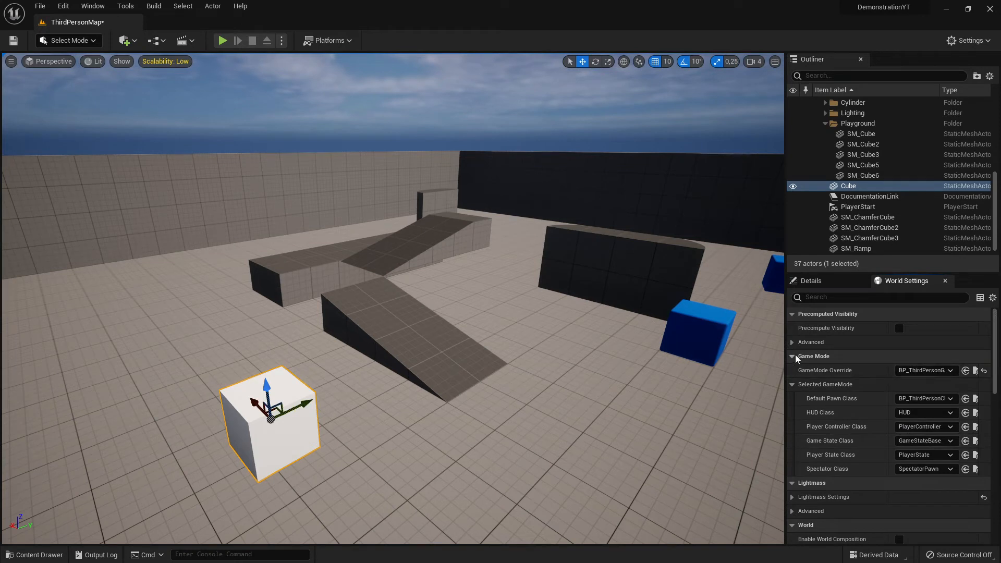
left_click_drag(786, 354, 759, 352)
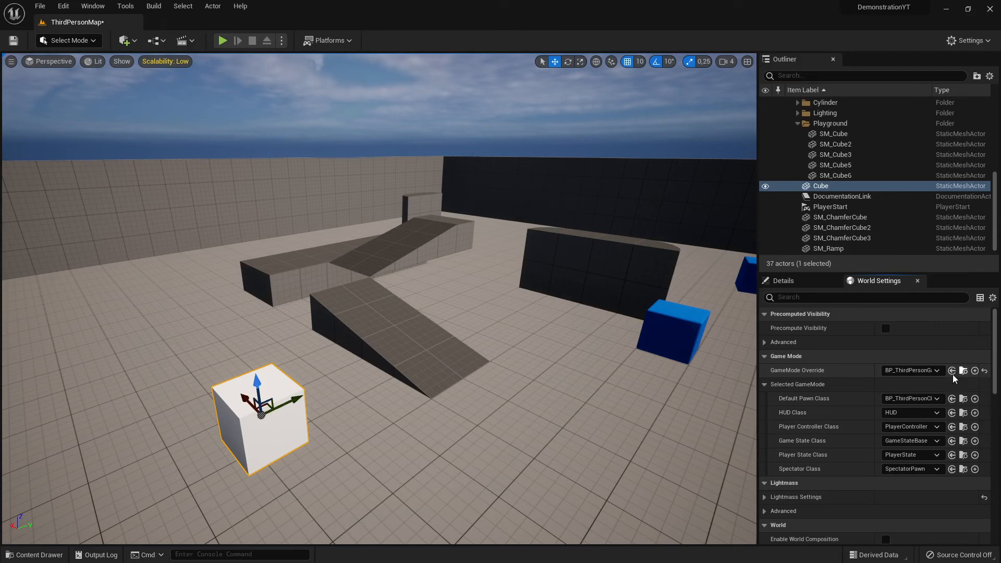
Compare the selected cube's Details with the level-wide World Settings while looking around the level.
right_click_drag(458, 282, 396, 295)
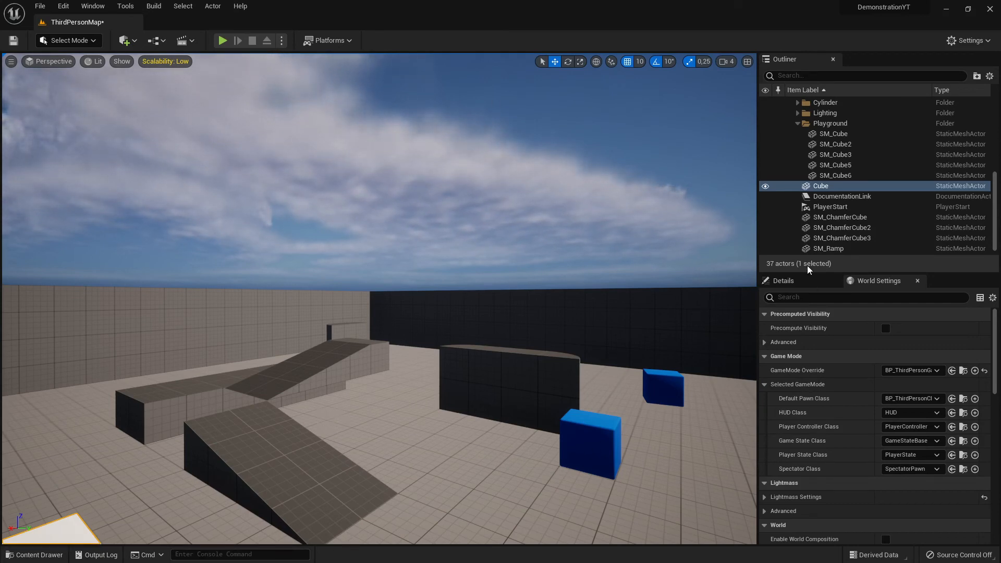
left_click(790, 281)
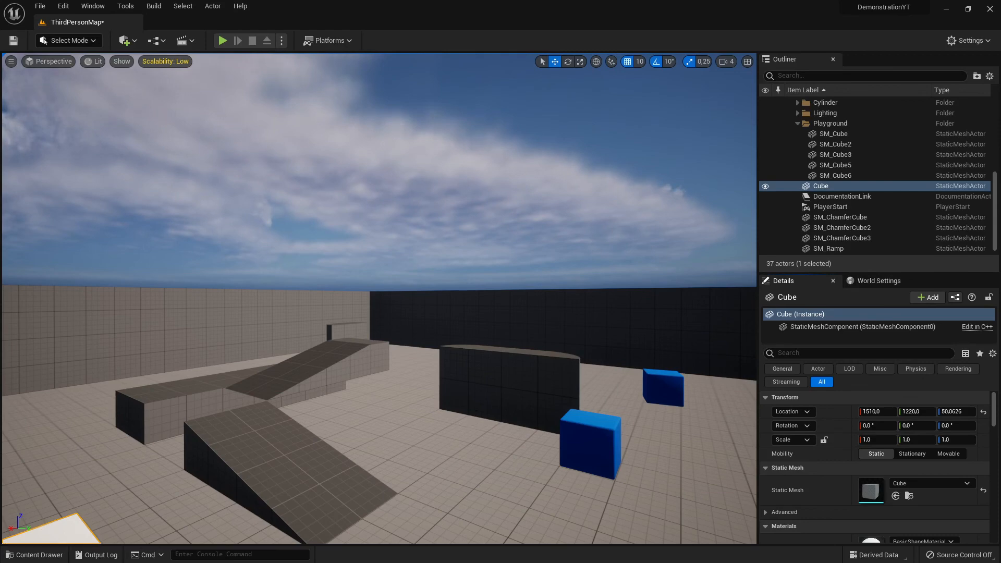
right_click_drag(379, 299, 471, 380)
key("w")
left_click(879, 282)
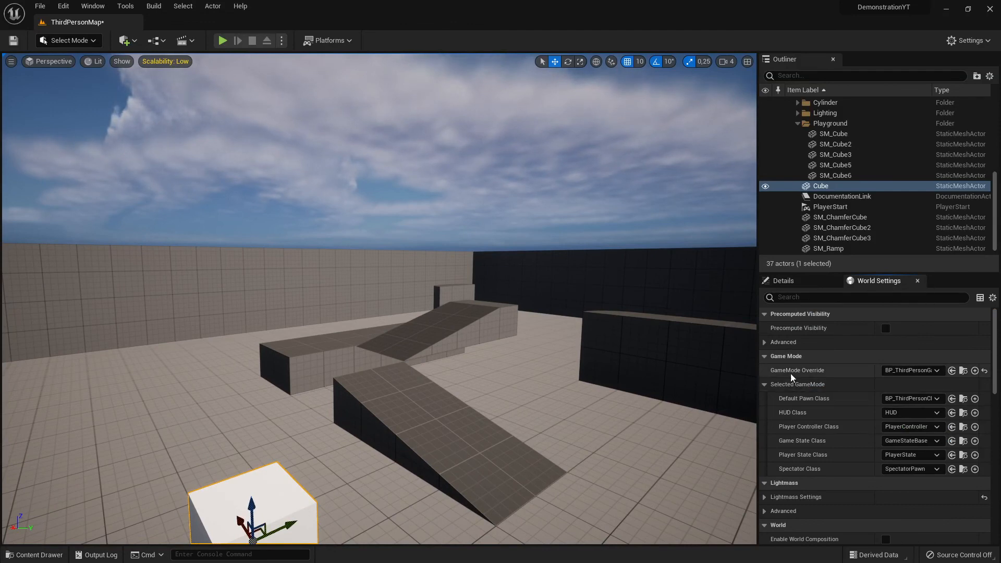
Open the overriding game mode's blueprint docked beside the level, view it in the full Blueprint Editor, and close it.
left_click(963, 371)
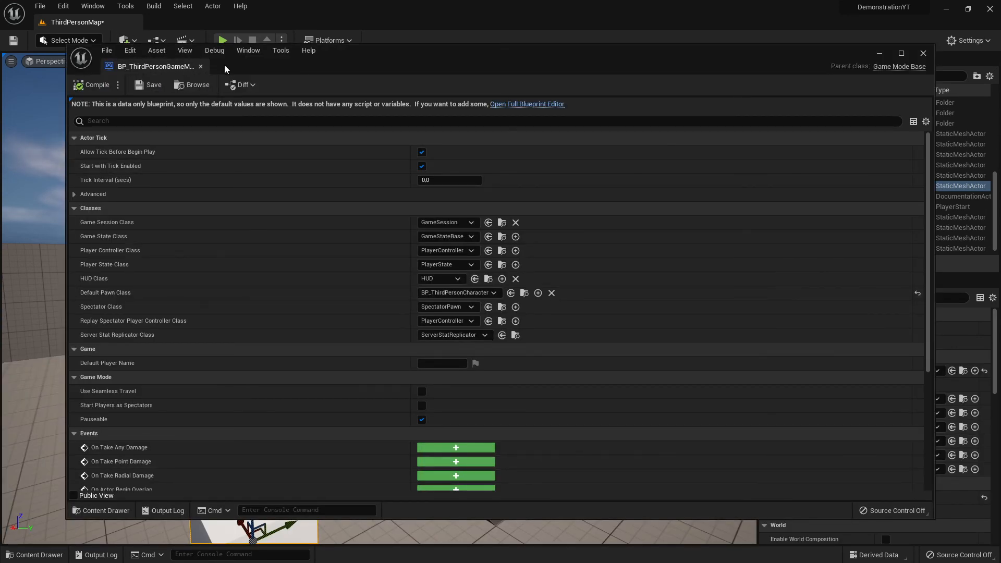
left_click_drag(402, 55, 437, 77)
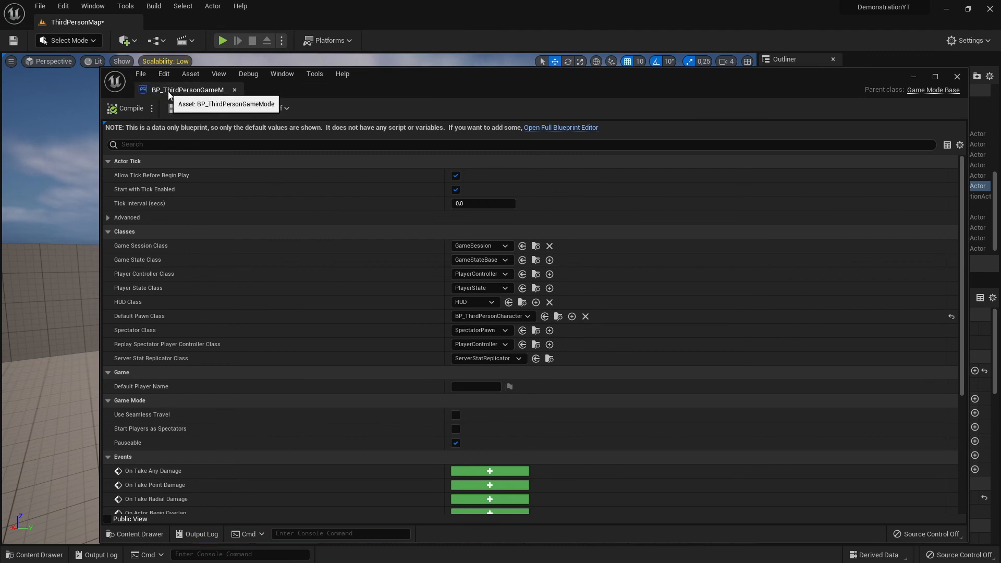
left_click_drag(158, 90, 173, 23)
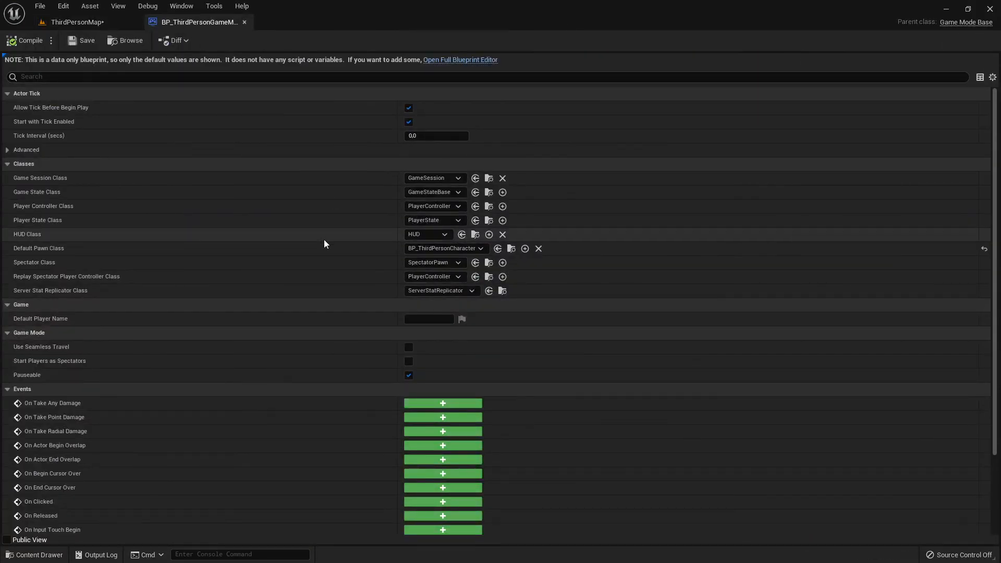
left_click(465, 59)
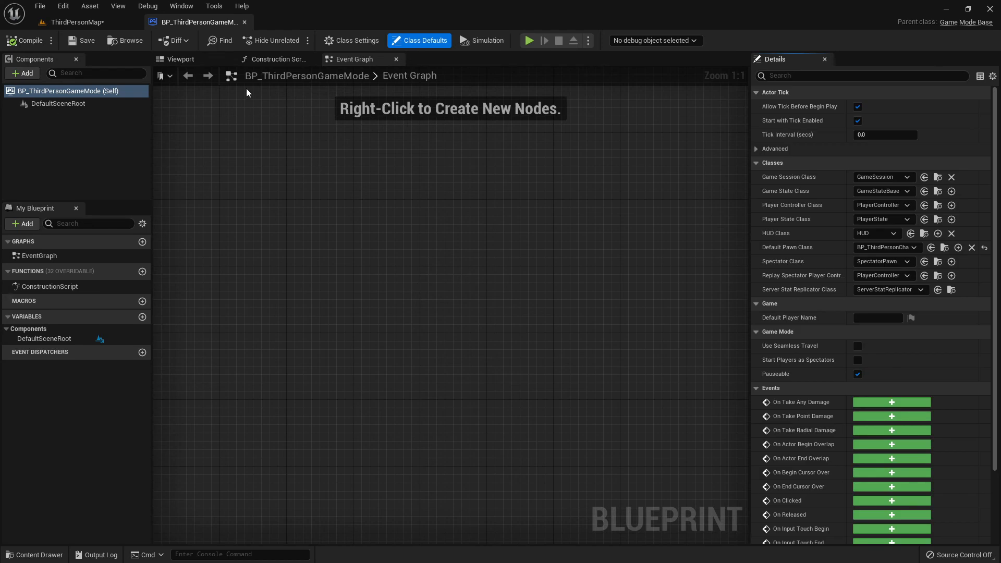
left_click(245, 22)
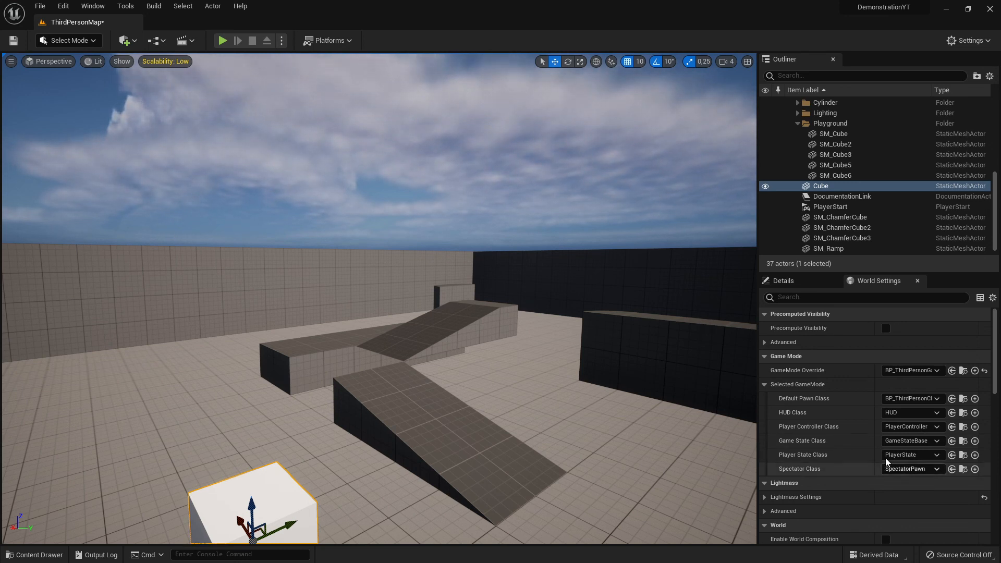
Locate the Default Pawn Class asset in the project content, open BP_ThirdPersonCharacter and dock its editor beside the level.
left_click(964, 399)
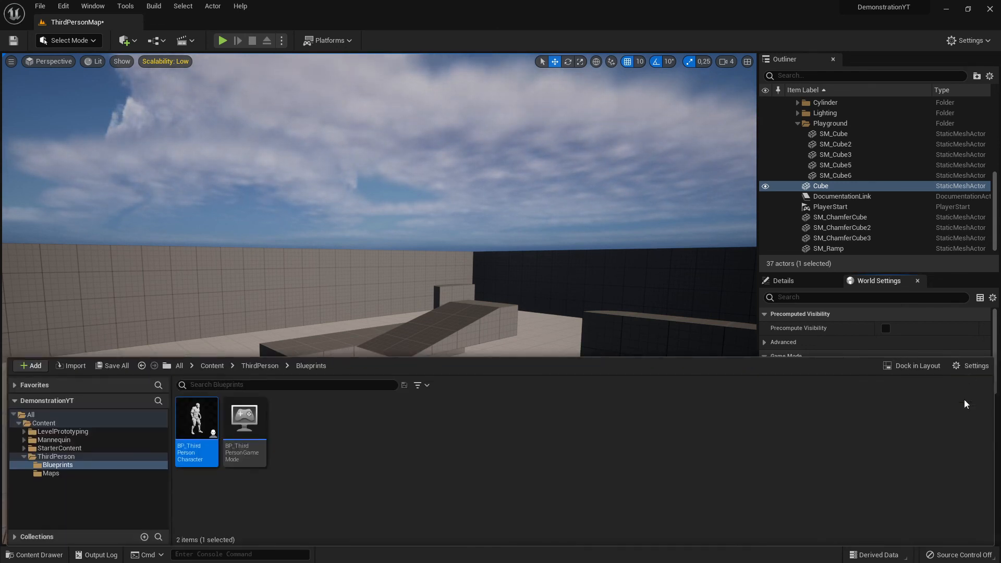
double_click(211, 427)
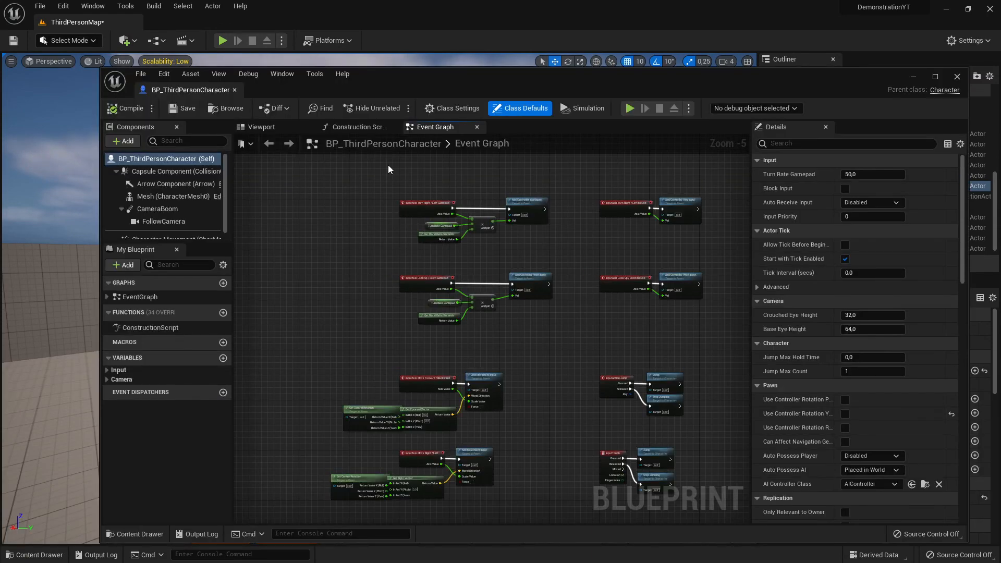
left_click_drag(190, 90, 178, 24)
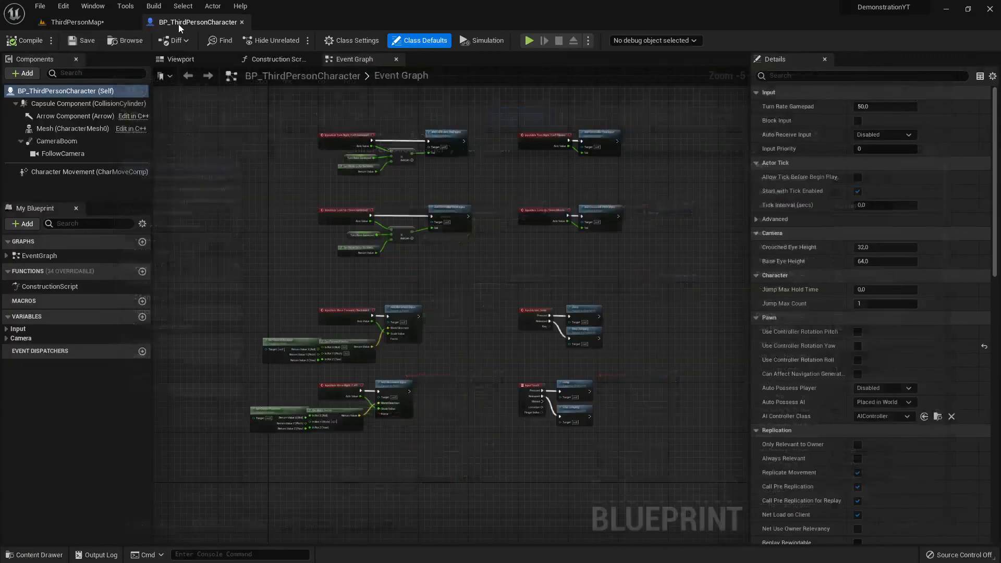
Examine the character blueprint's Event Graph and Viewport, and close the blueprint.
scroll(443, 229, "down", 4)
scroll(418, 231, "up", 6)
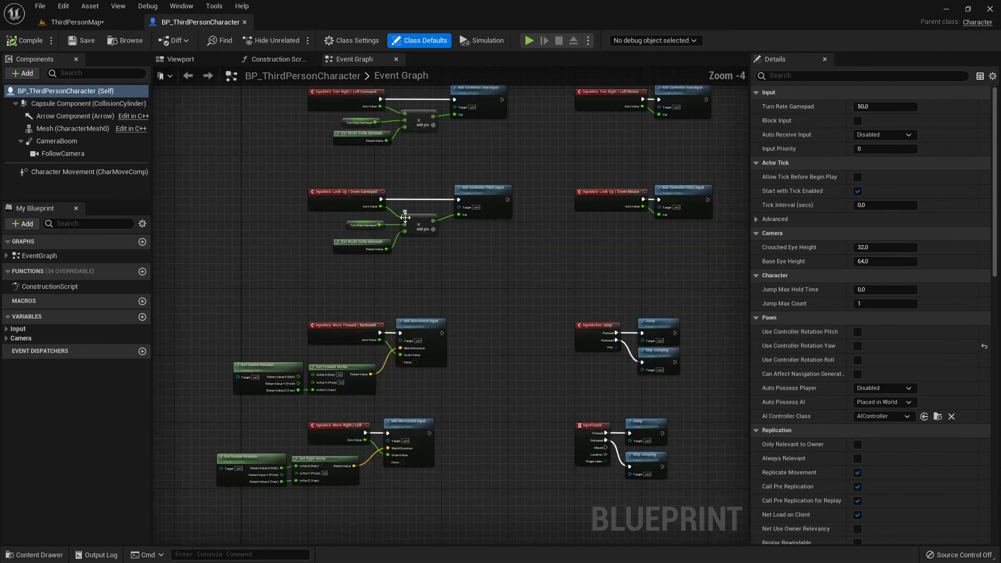
scroll(449, 226, "down", 3)
scroll(452, 226, "up", 3)
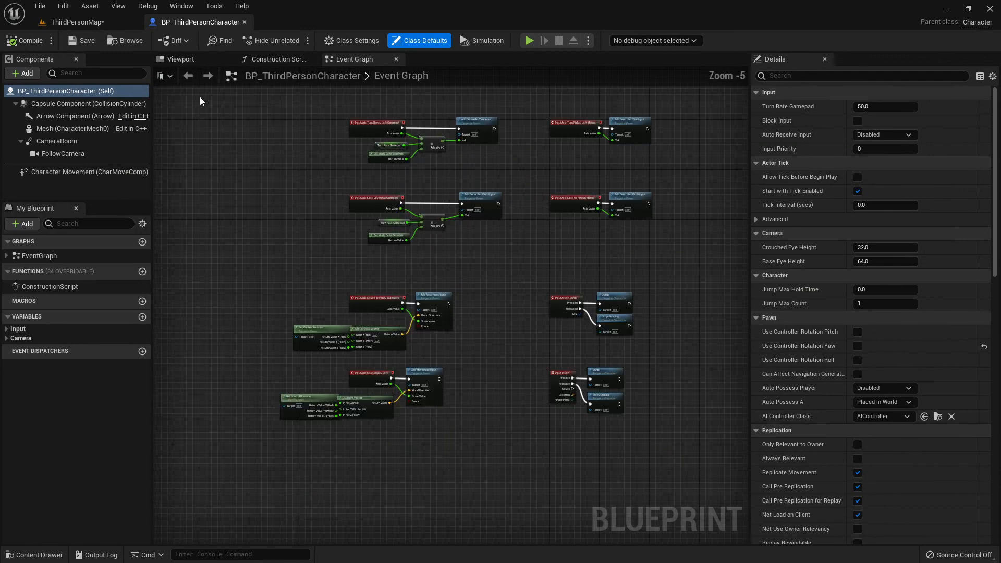
left_click(195, 59)
left_click(244, 22)
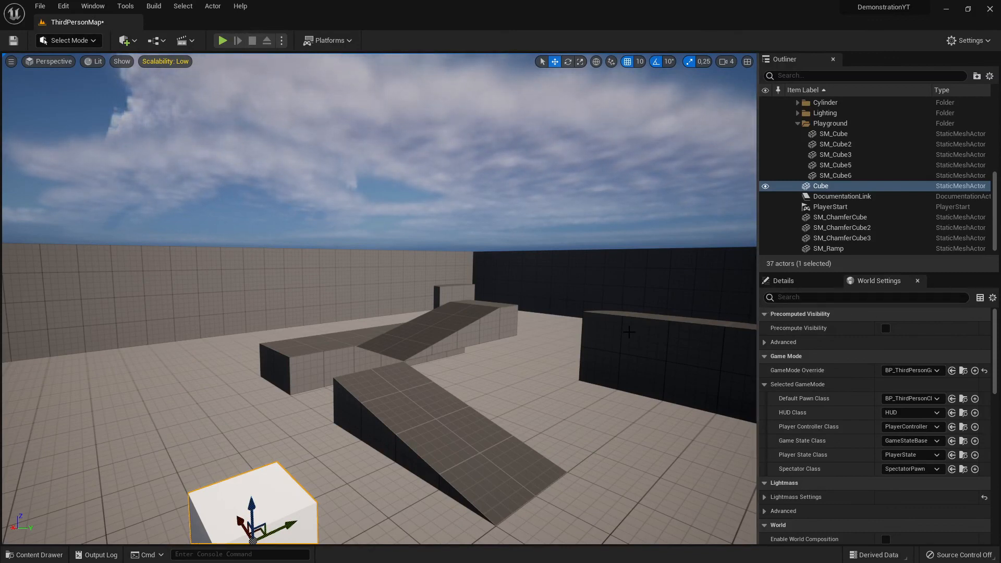
Deselect the cube in the level and briefly show the Content Drawer with the ThirdPerson Blueprints folder before hiding it.
left_click(534, 245)
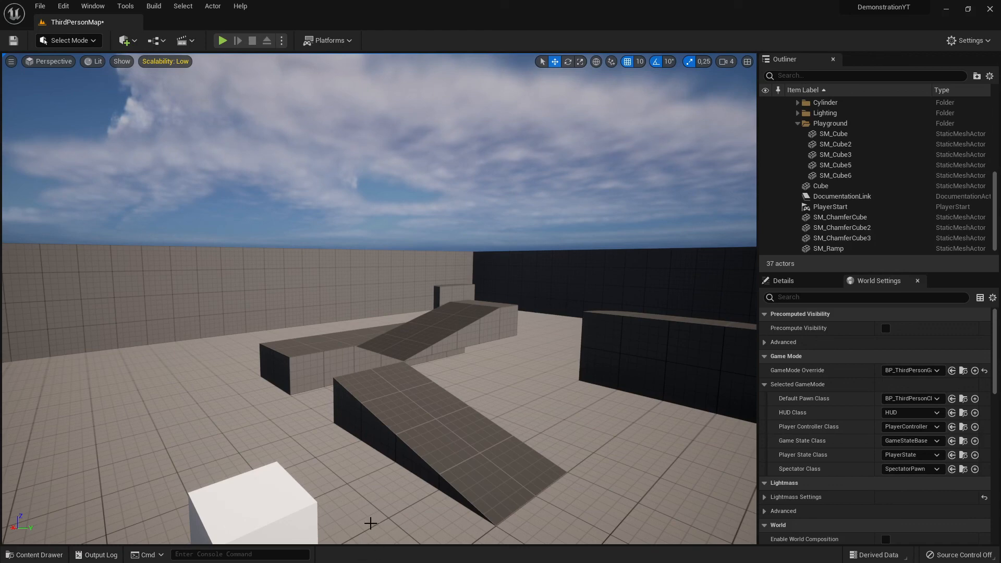
left_click(34, 555)
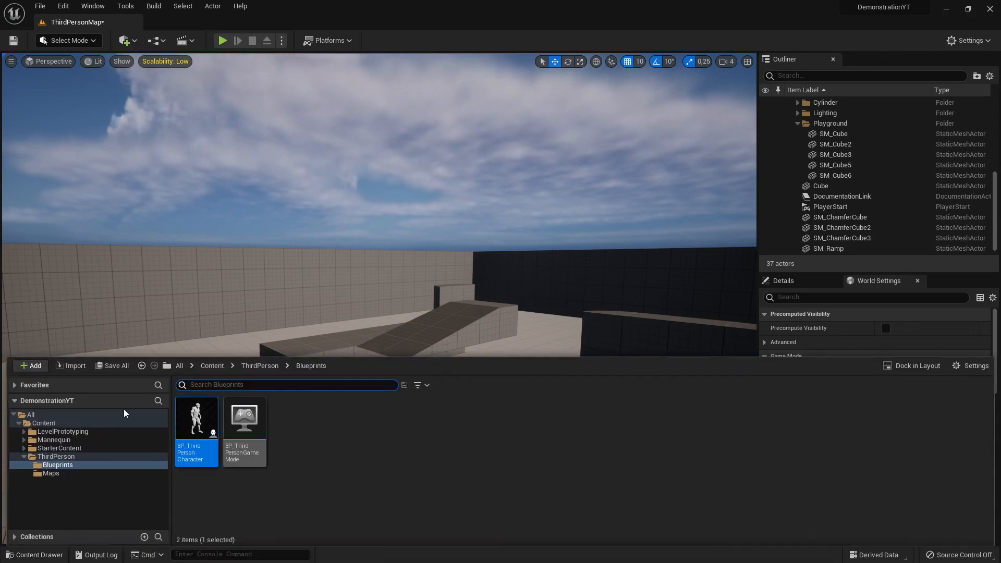
left_click(34, 555)
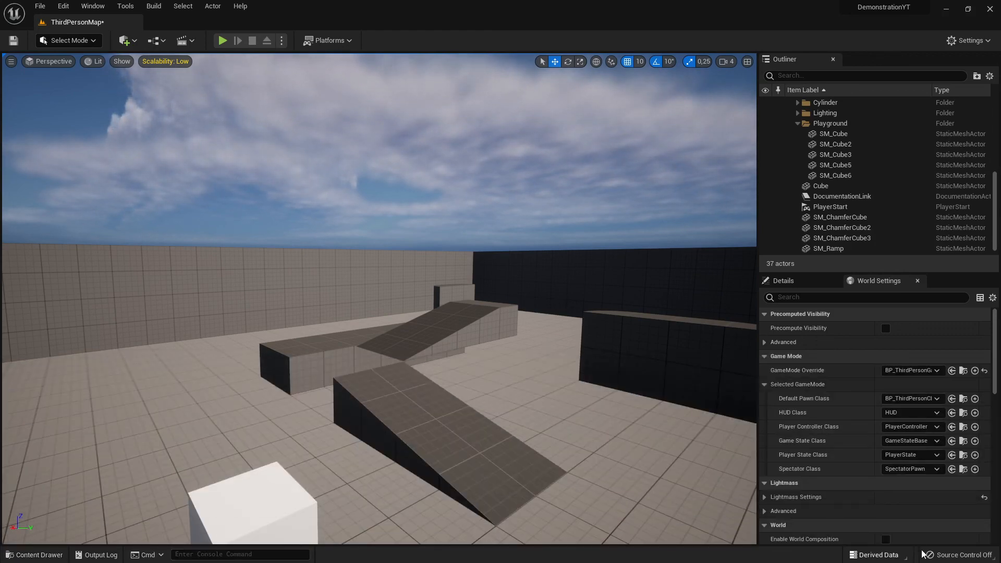